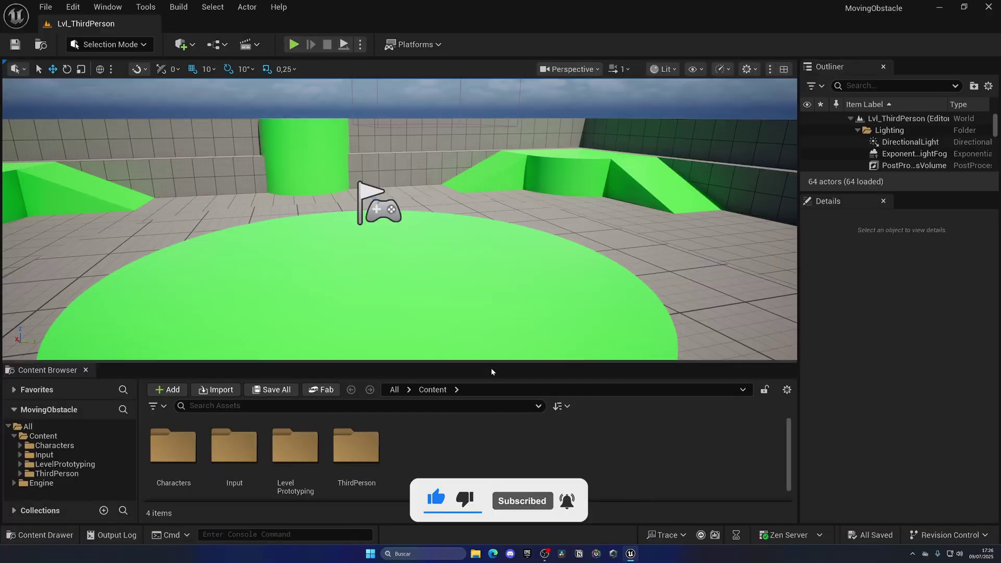
# Create an Actor Blueprint class named BP_MovingObstacle in the Content folder and open it docked beside the level.
pyautogui.rightClick(475, 433)
pyautogui.moveTo(475, 433)
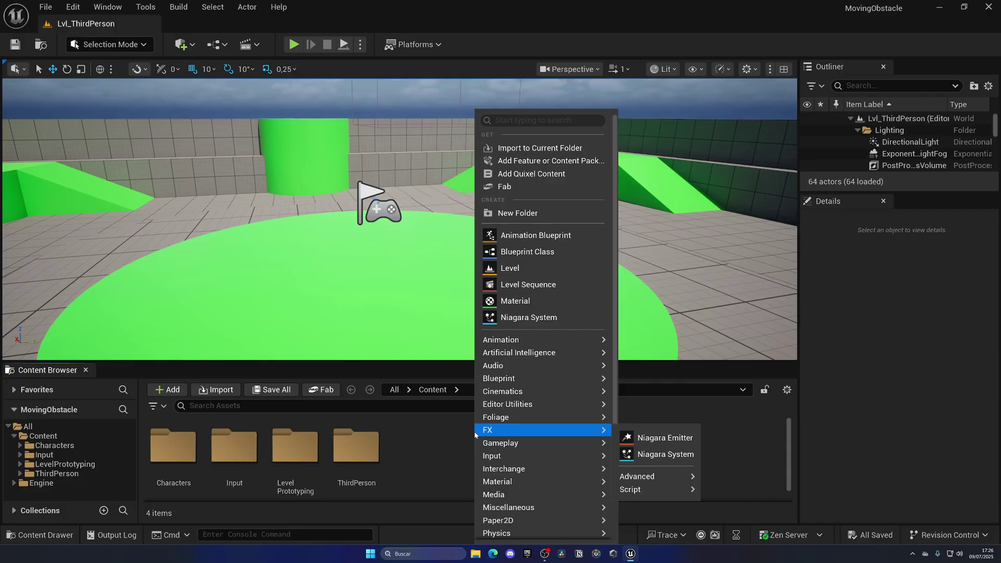
pyautogui.click(556, 251)
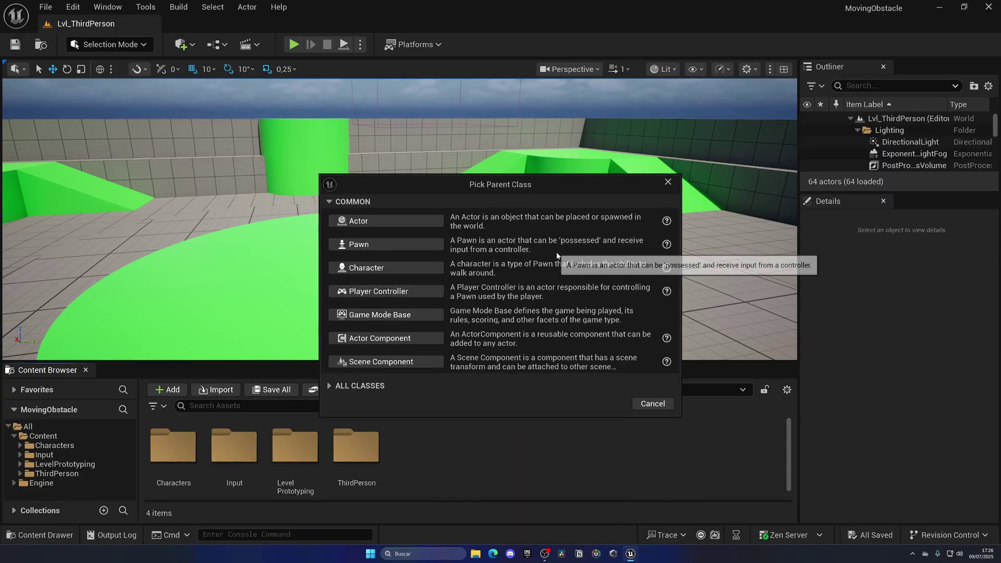
pyautogui.click(390, 221)
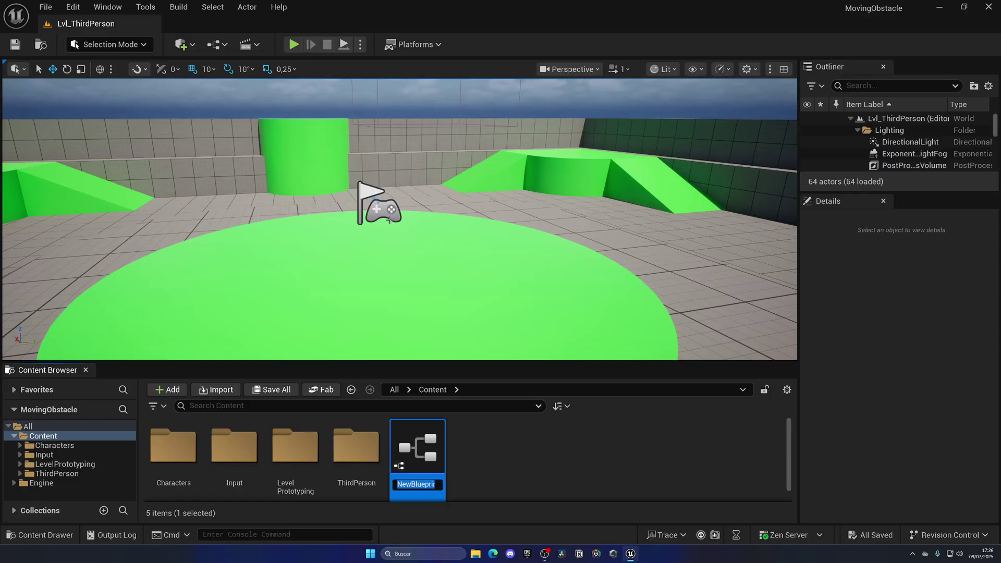
pyautogui.write('BP_MovingObstacle')
pyautogui.press('Return')
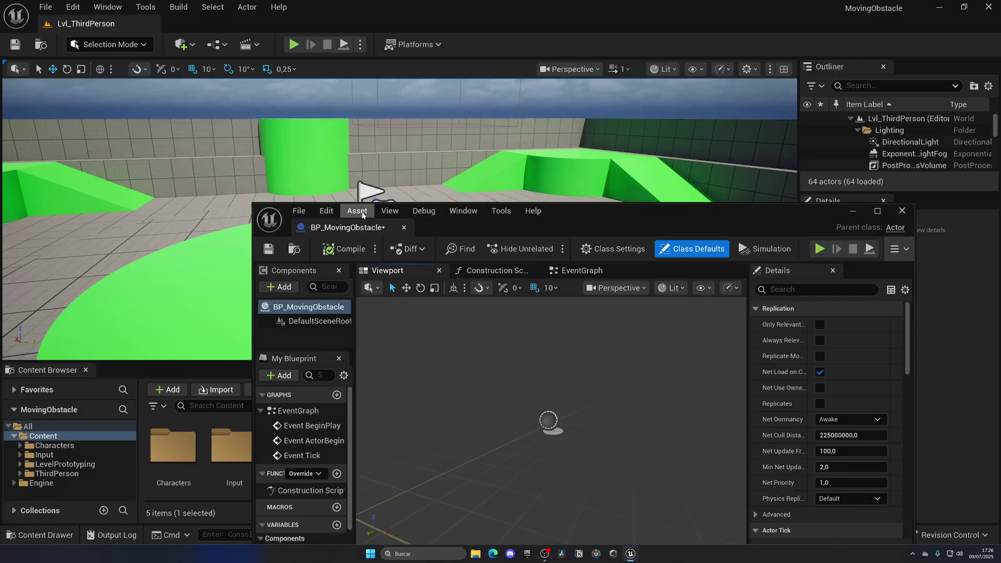
pyautogui.moveTo(360, 226); pyautogui.dragTo(251, 25)
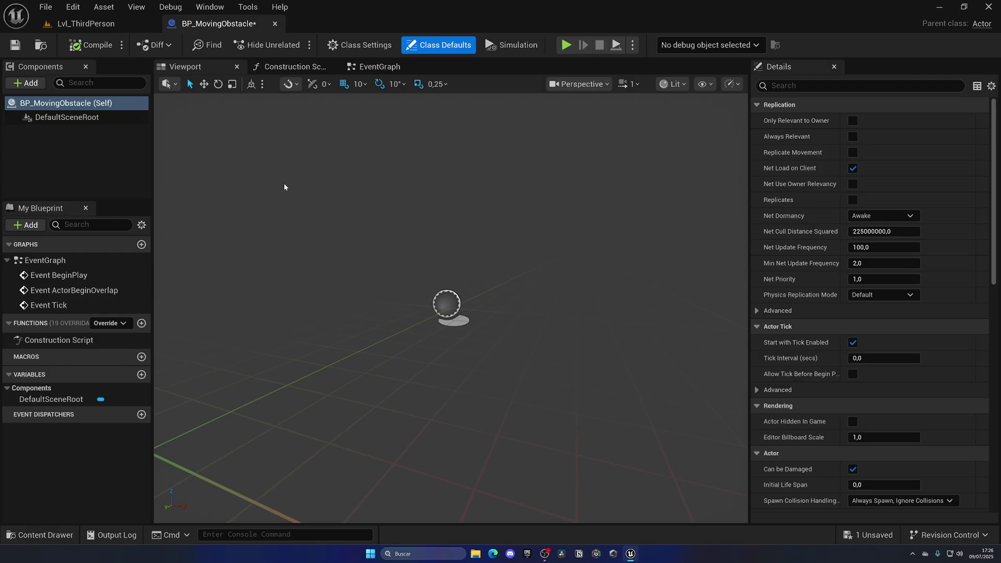
# Add a Cylinder component to BP_MovingObstacle, then compile and save the Blueprint.
pyautogui.click(37, 83)
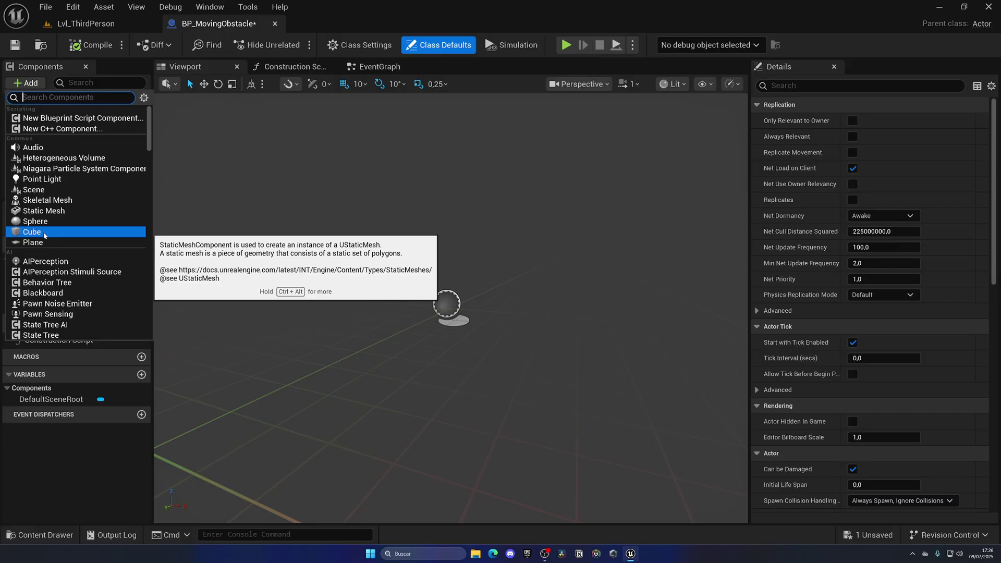
pyautogui.write('cy')
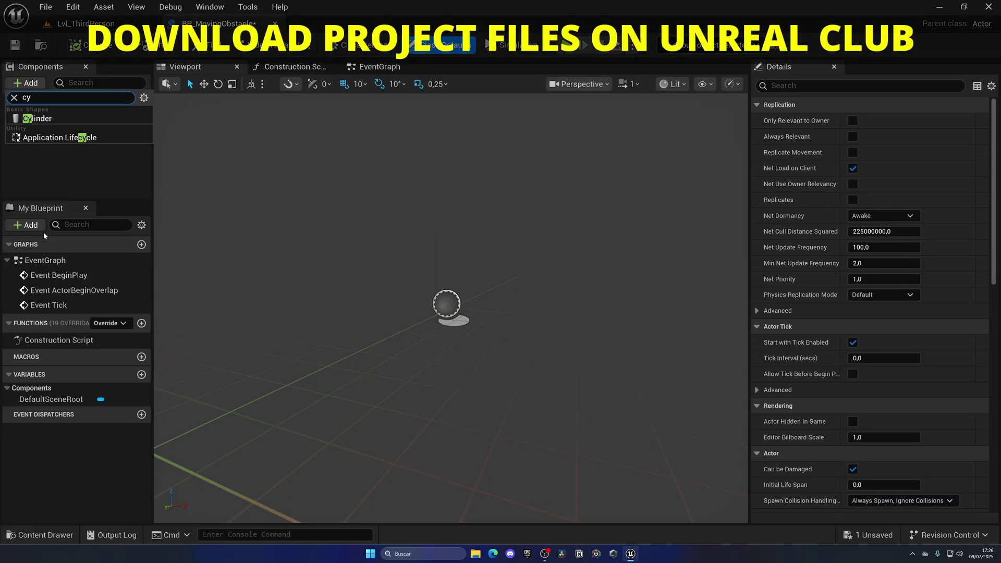
pyautogui.click(47, 118)
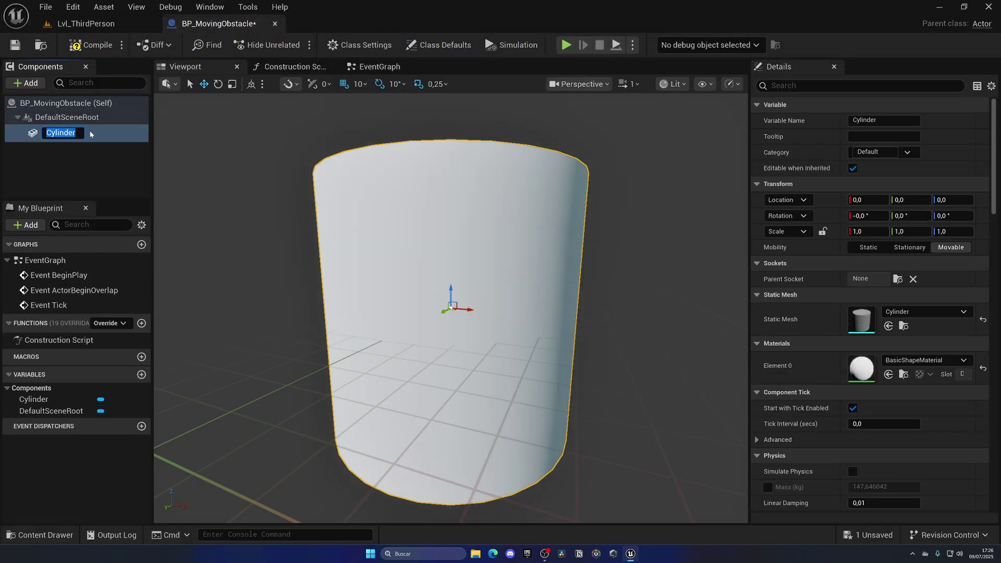
pyautogui.moveTo(372, 247)
pyautogui.mouseDown(button='right')
pyautogui.moveTo(372, 282)
pyautogui.moveTo(372, 248)
pyautogui.mouseUp(button='right')
pyautogui.click(91, 45)
pyautogui.click(15, 45)
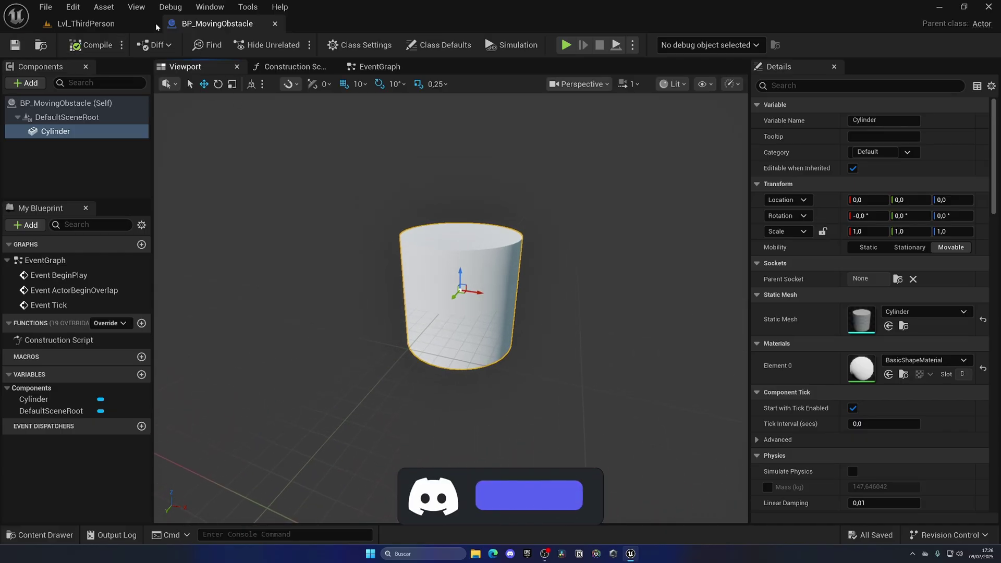
# Place BP_MovingObstacle on the green platform beside the player start in Lvl_ThirdPerson and briefly play-test the level.
pyautogui.click(86, 23)
pyautogui.moveTo(474, 225); pyautogui.dragTo(521, 255, button='right')
pyautogui.moveTo(421, 442); pyautogui.dragTo(447, 196)
pyautogui.click(293, 44)
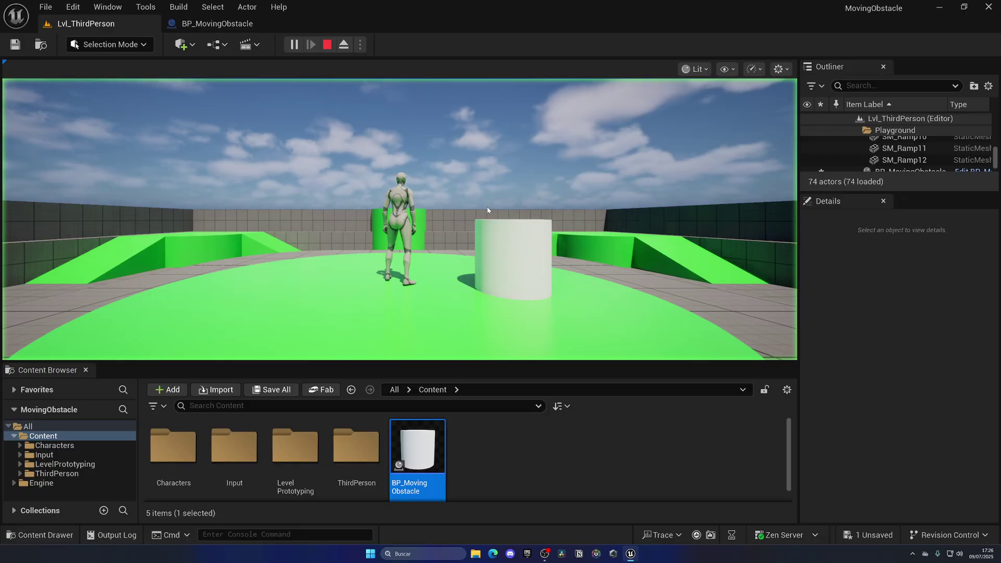
pyautogui.press('Escape')
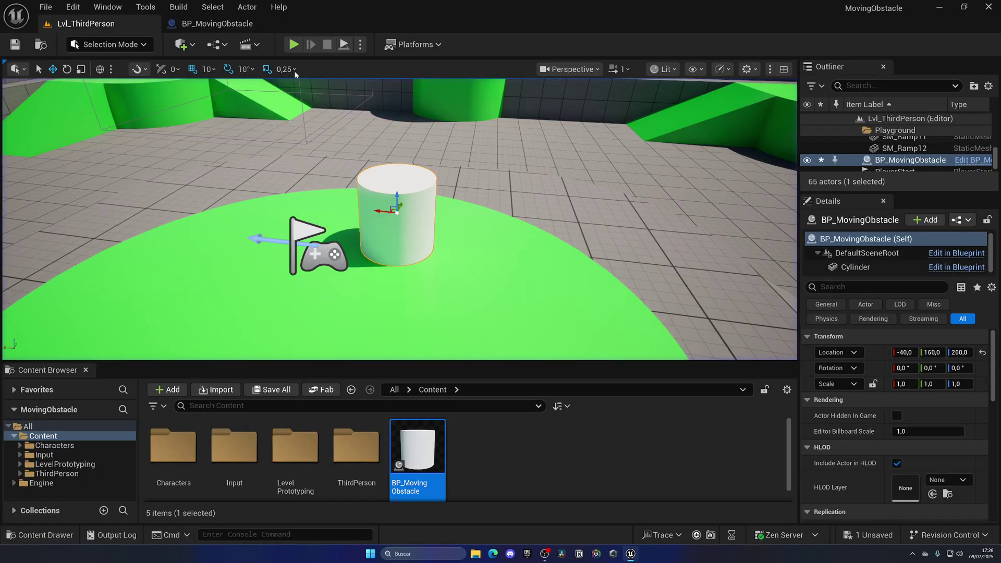
# In the BP_MovingObstacle Blueprint, set the cylinder's Z scale to 2 and raise it to a Z location of 100.
pyautogui.click(234, 24)
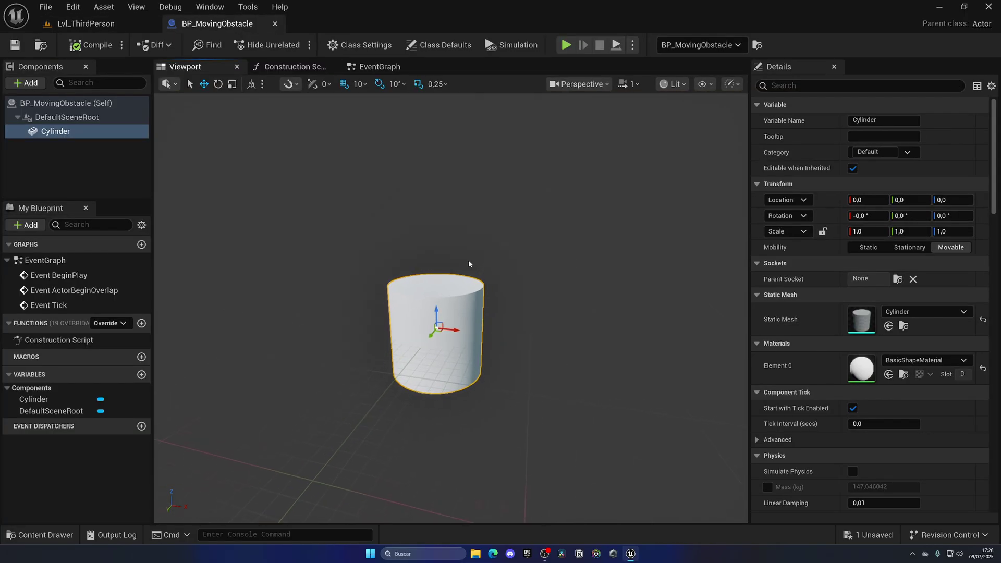
pyautogui.click(957, 232)
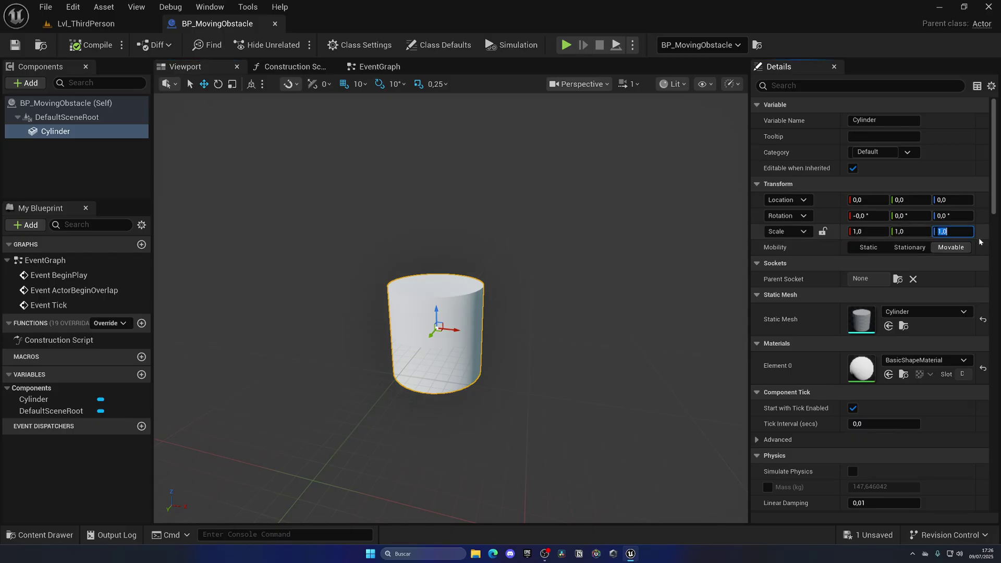
pyautogui.write('2')
pyautogui.press('Return')
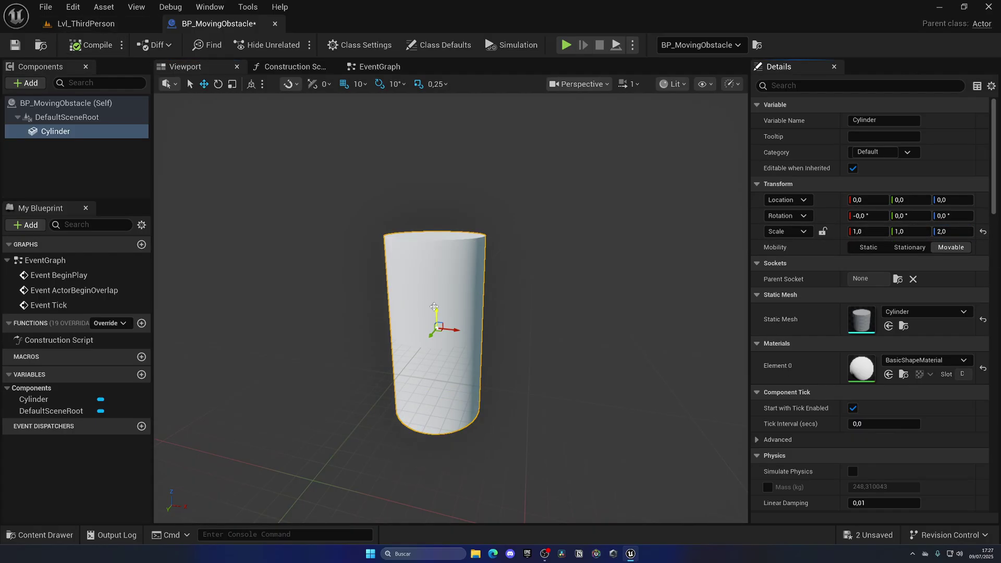
pyautogui.moveTo(437, 309); pyautogui.dragTo(436, 215)
pyautogui.moveTo(411, 366)
pyautogui.mouseDown(button='right')
pyautogui.moveTo(411, 417)
pyautogui.moveTo(412, 366)
pyautogui.mouseUp(button='right')
# Lower the placed obstacle in the level to Z 210 and play-test by running the character around it.
pyautogui.click(86, 24)
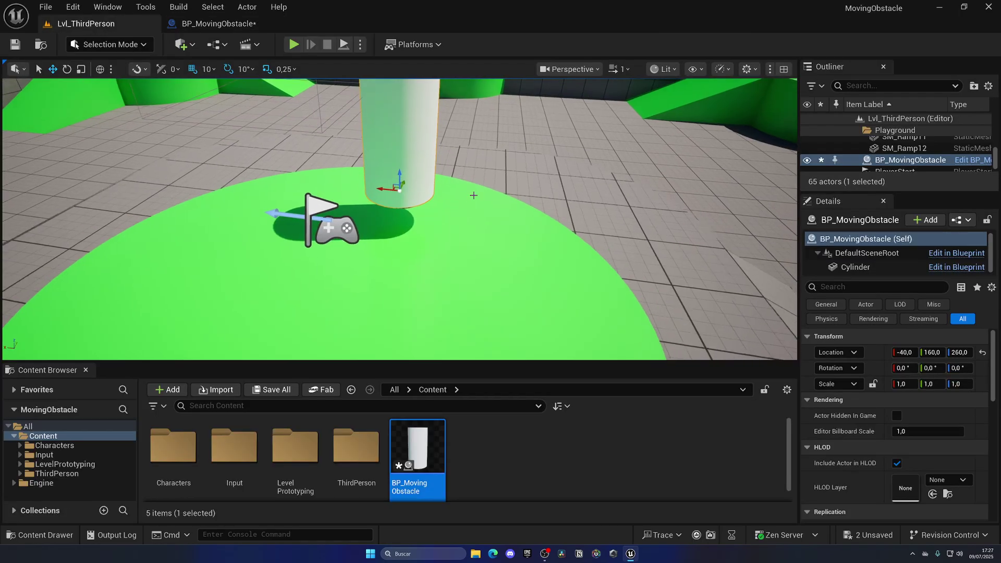
pyautogui.moveTo(405, 200); pyautogui.dragTo(411, 176)
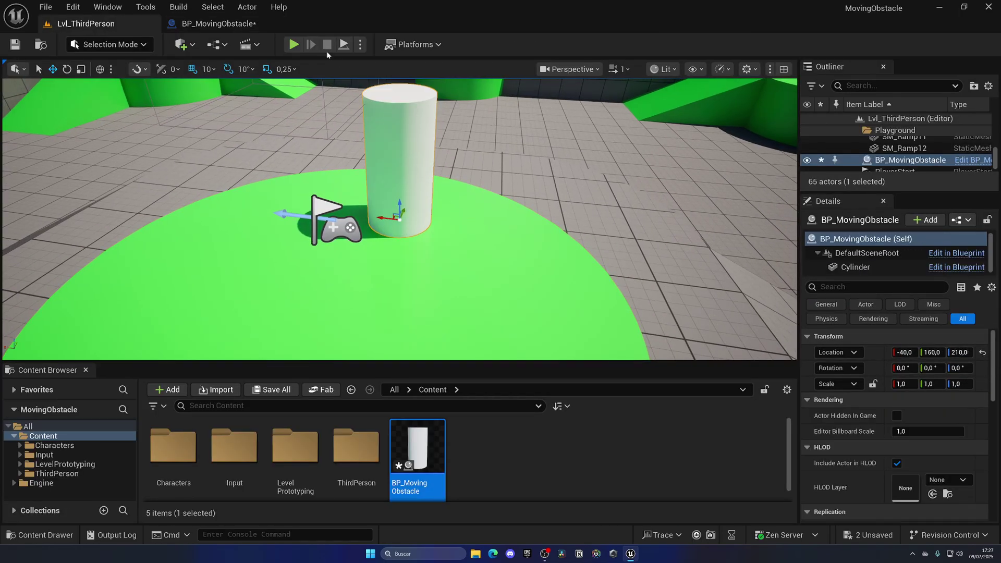
pyautogui.click(294, 43)
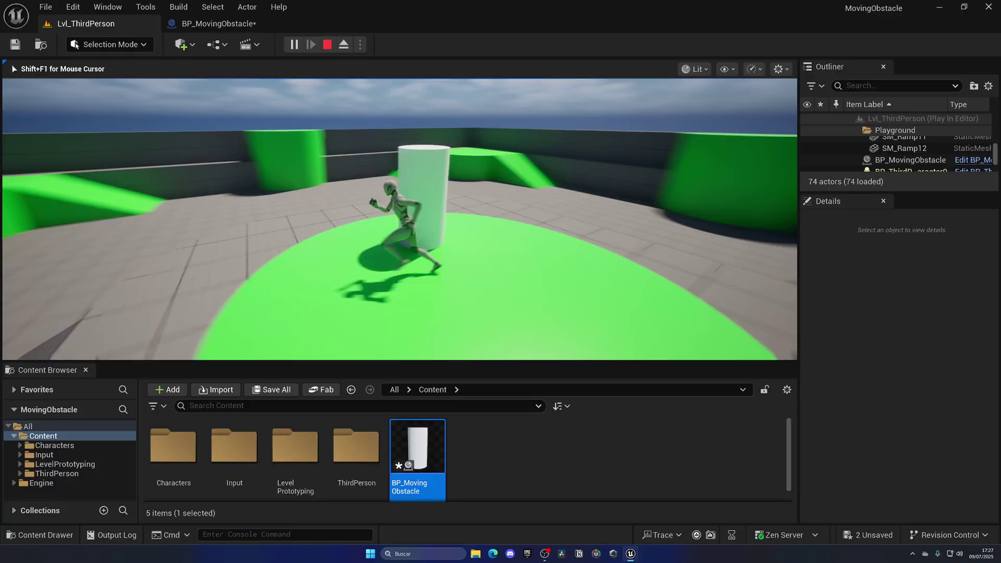
pyautogui.press('s')
pyautogui.press('w')
pyautogui.press('d')
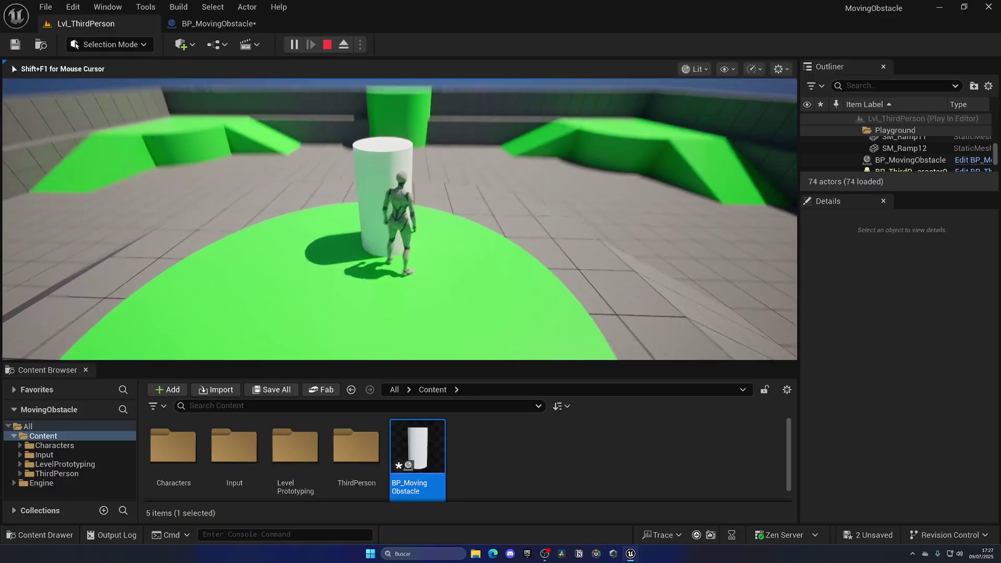
pyautogui.press('d')
pyautogui.press('a')
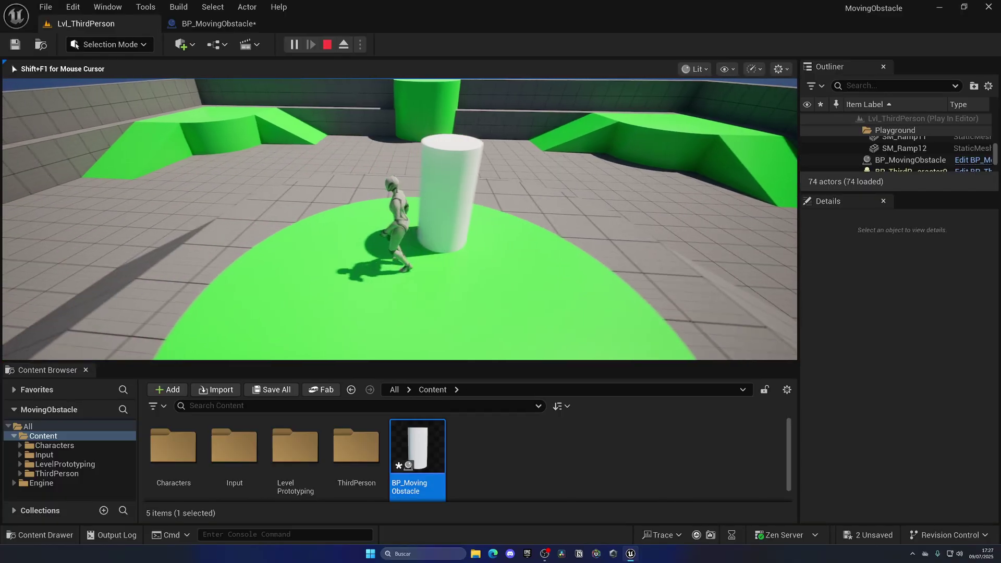
pyautogui.press('d')
pyautogui.press('Escape')
# Return to the BP_MovingObstacle Blueprint and save all modified assets.
pyautogui.click(232, 24)
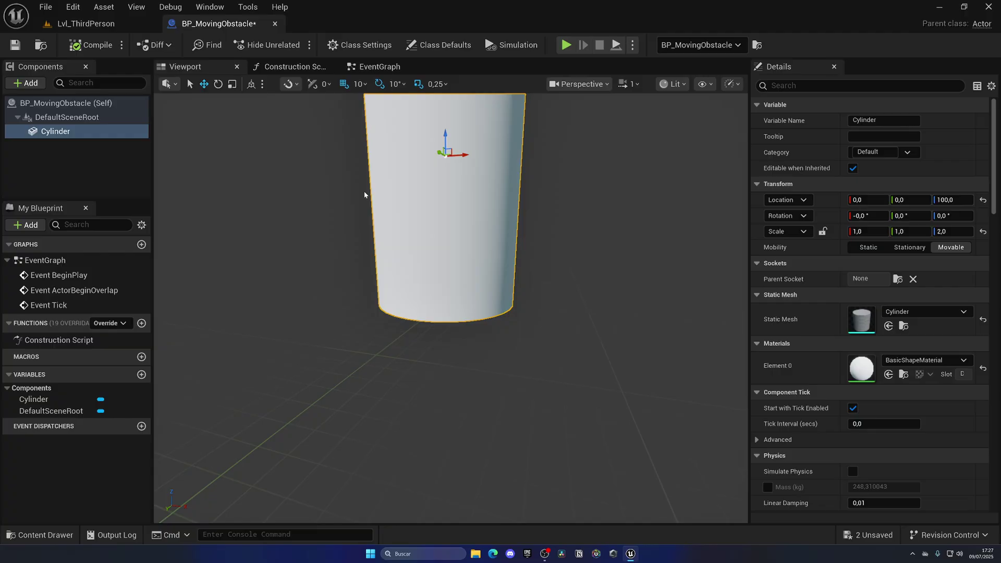
pyautogui.press('s')
pyautogui.moveTo(365, 191); pyautogui.dragTo(365, 202, button='right')
pyautogui.hotkey('ctrl', 'shift', 's')
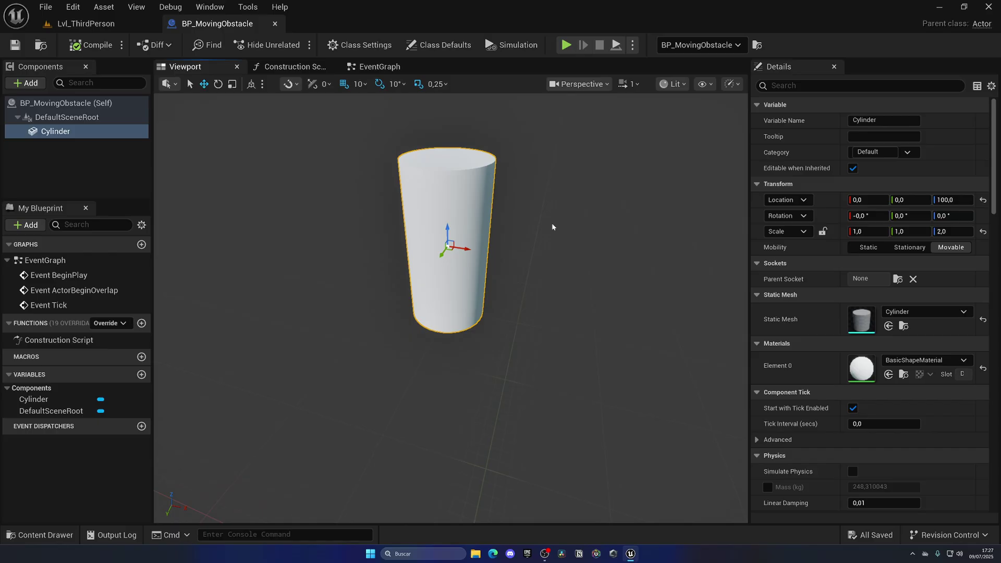
# Add an Interp To Movement component to BP_MovingObstacle, keeping its default name, and save the Blueprint.
pyautogui.click(39, 160)
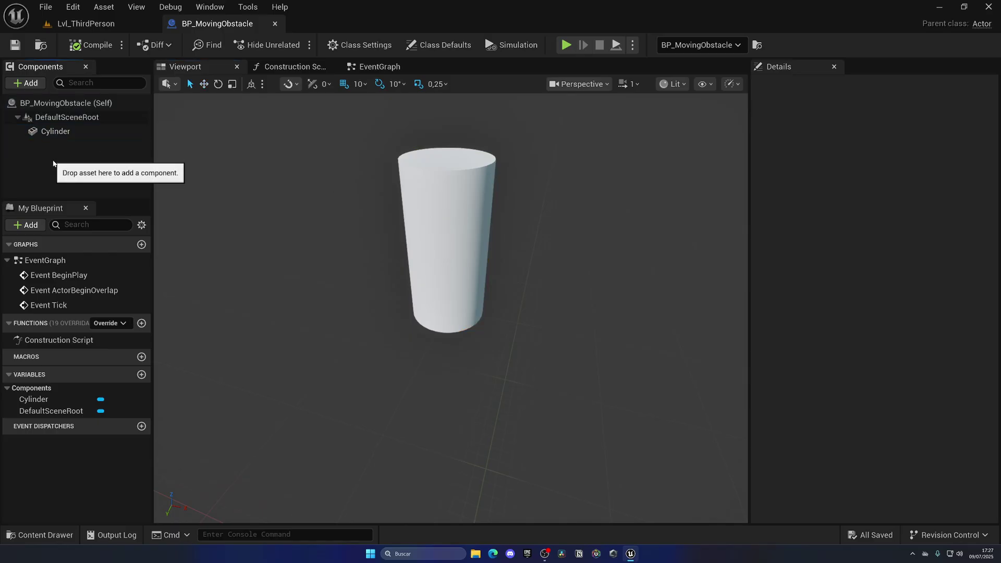
pyautogui.click(26, 83)
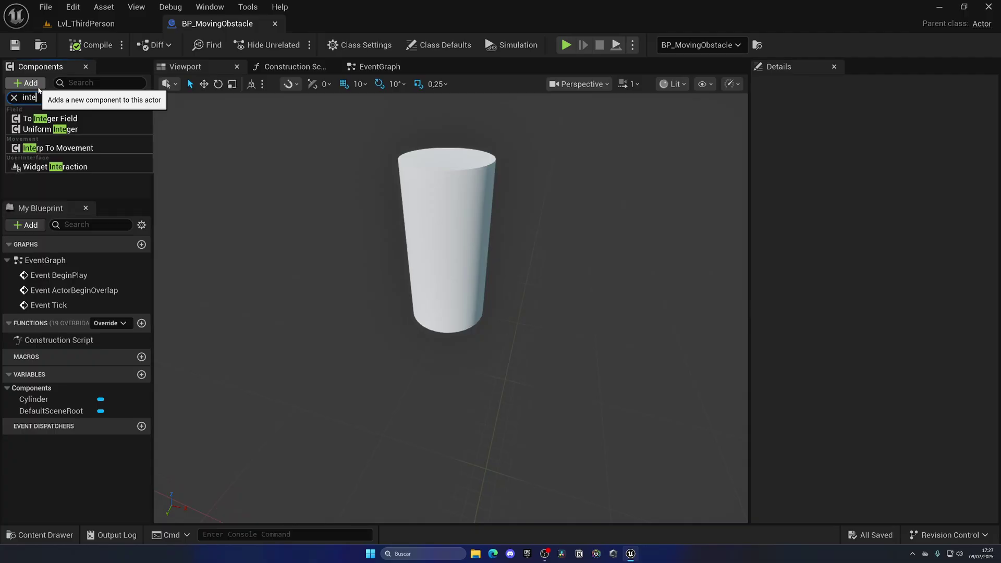
pyautogui.write('inte')
pyautogui.click(118, 148)
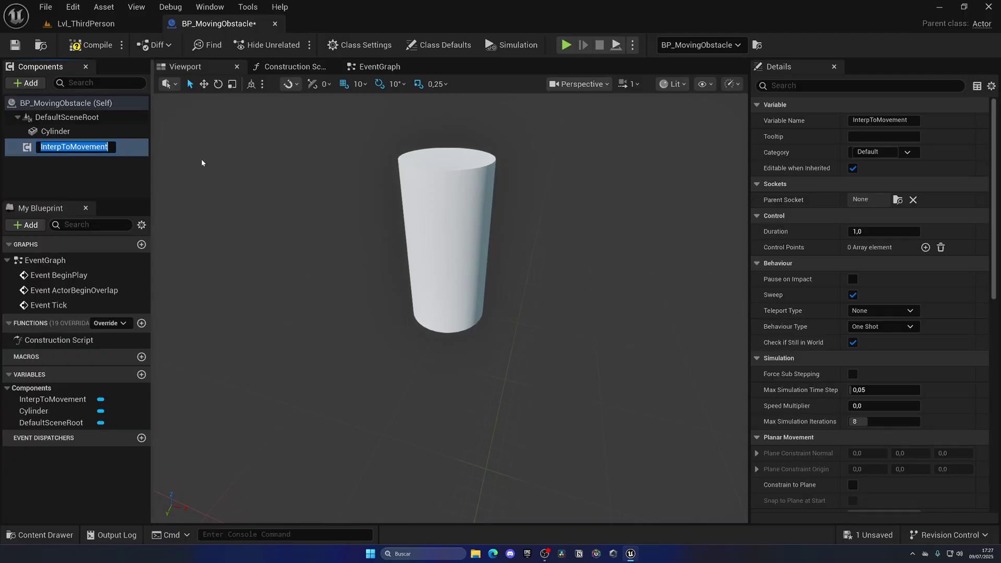
pyautogui.press('Return')
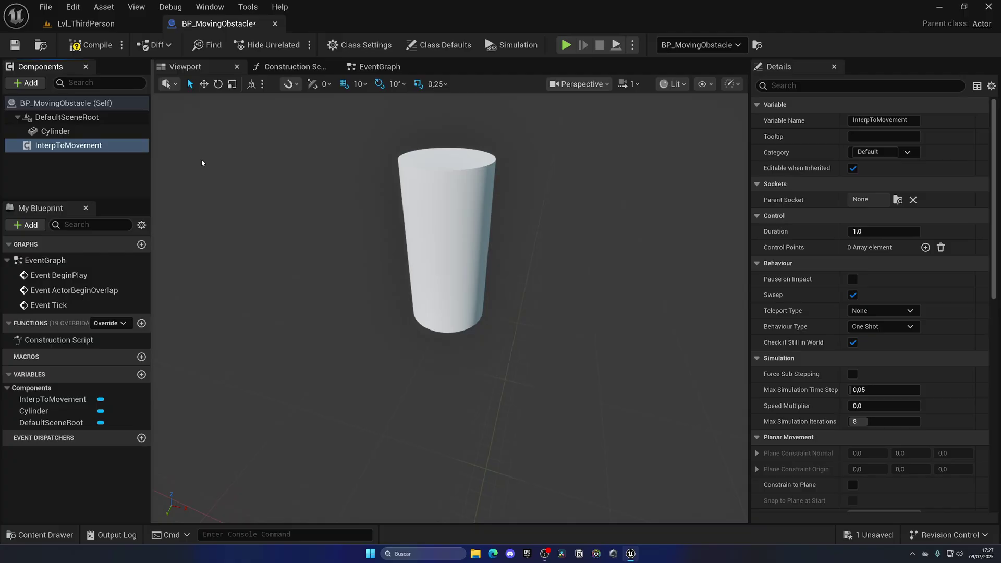
pyautogui.hotkey('ctrl', 's')
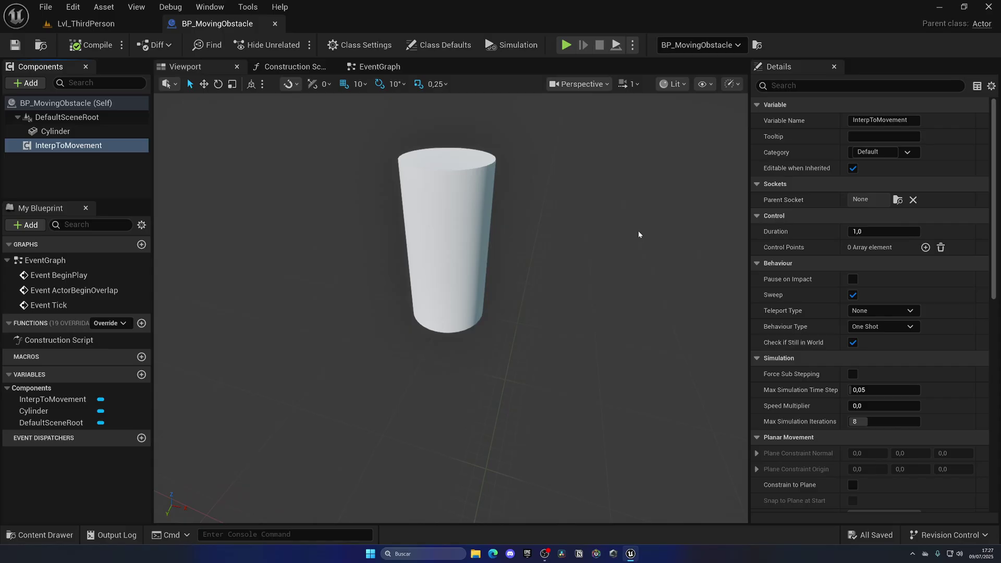
# Set the InterpToMovement component's Duration to 0,8.
pyautogui.click(858, 233)
pyautogui.click(834, 234)
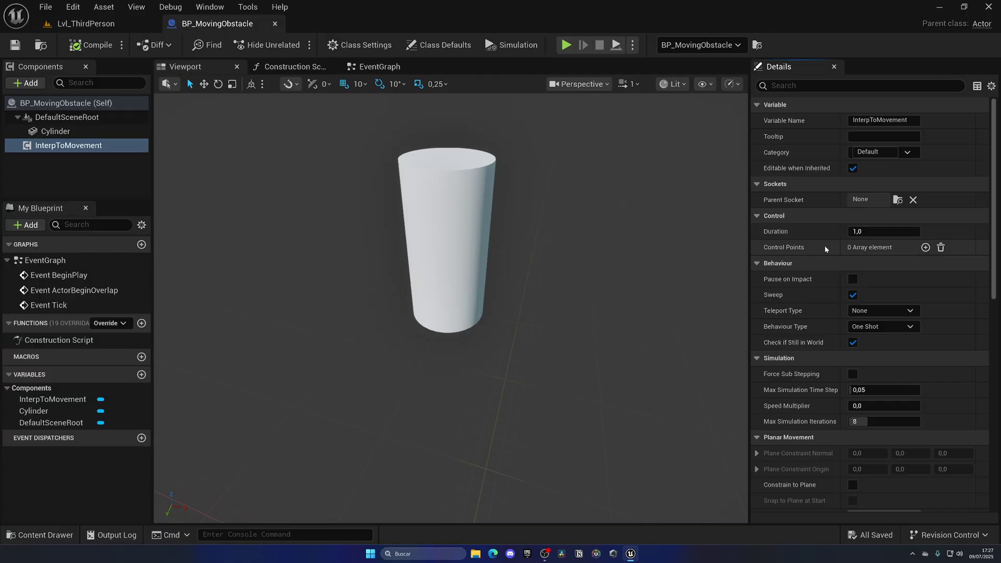
pyautogui.click(865, 232)
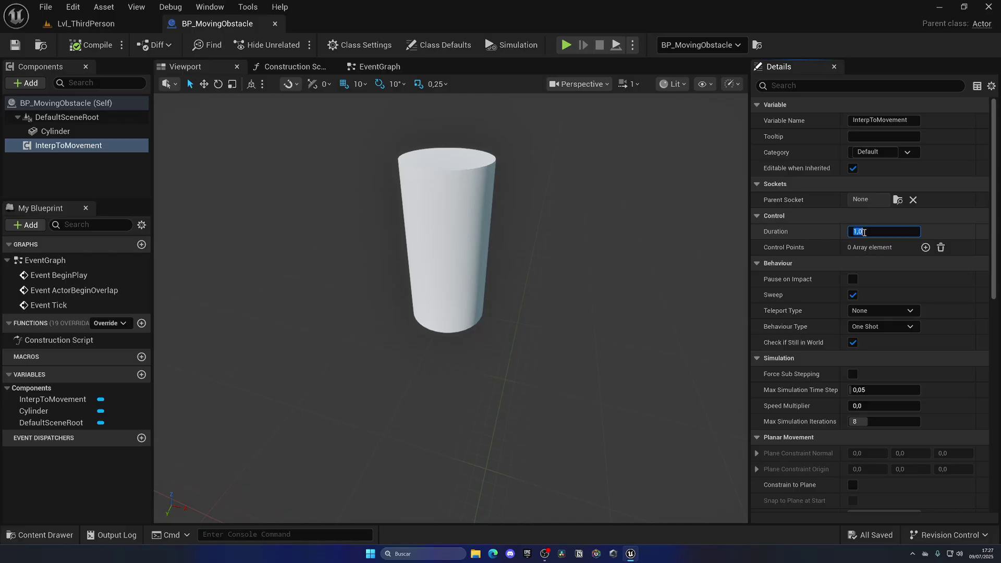
pyautogui.write(',8')
pyautogui.press('Return')
pyautogui.click(825, 242)
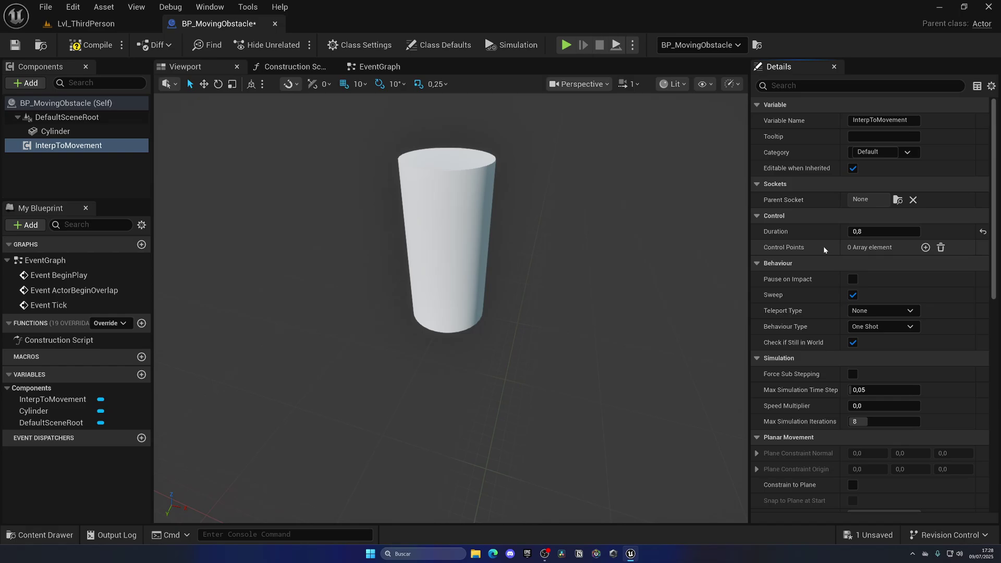
# Add two control points to the InterpToMovement component and set the second point's X position to 100.
pyautogui.click(926, 248)
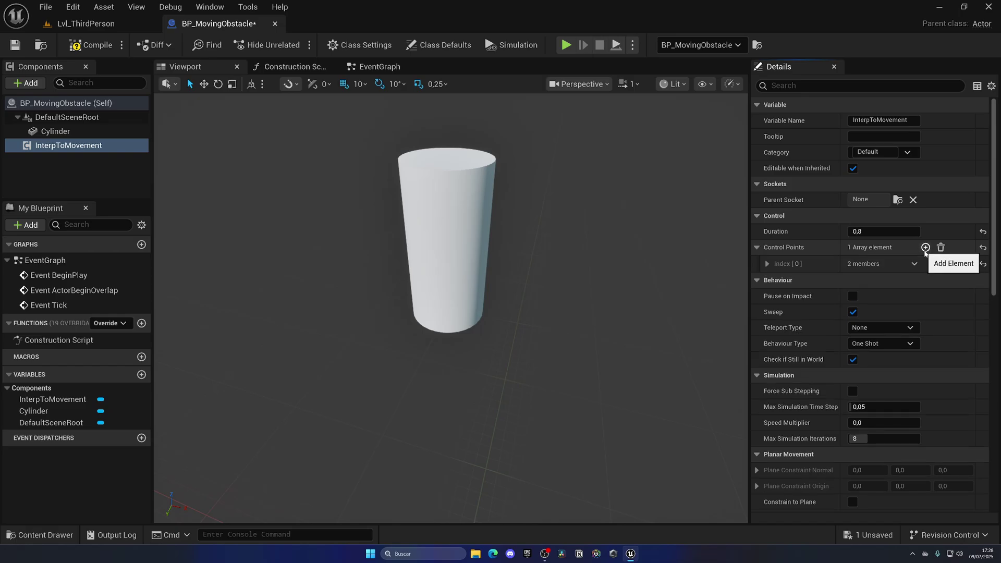
pyautogui.click(767, 263)
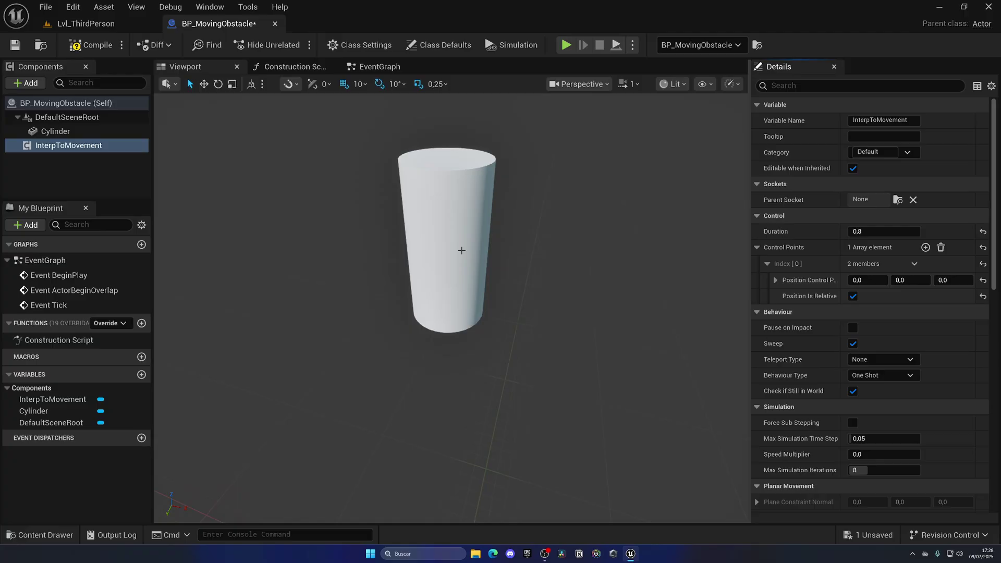
pyautogui.click(925, 247)
pyautogui.click(767, 313)
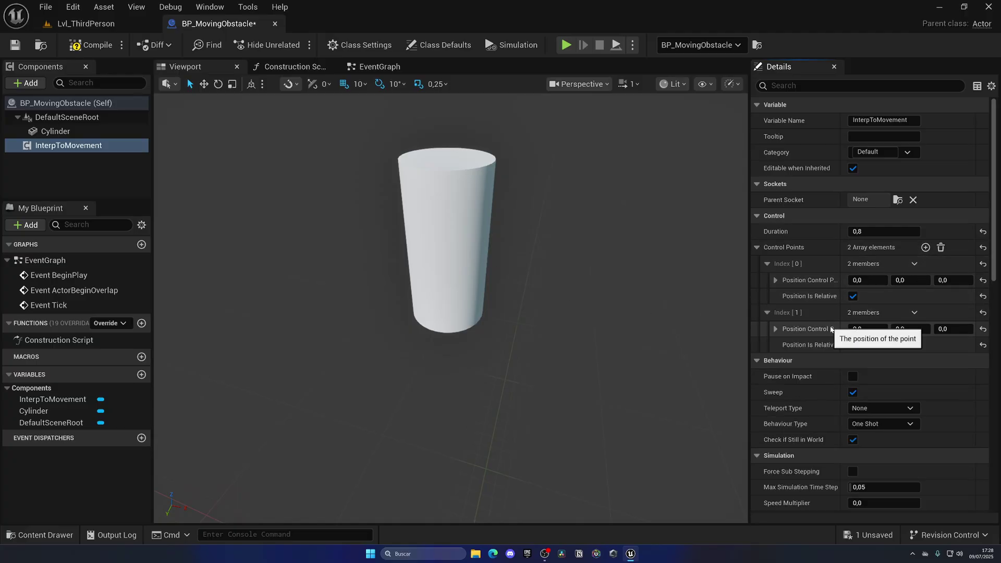
pyautogui.click(867, 328)
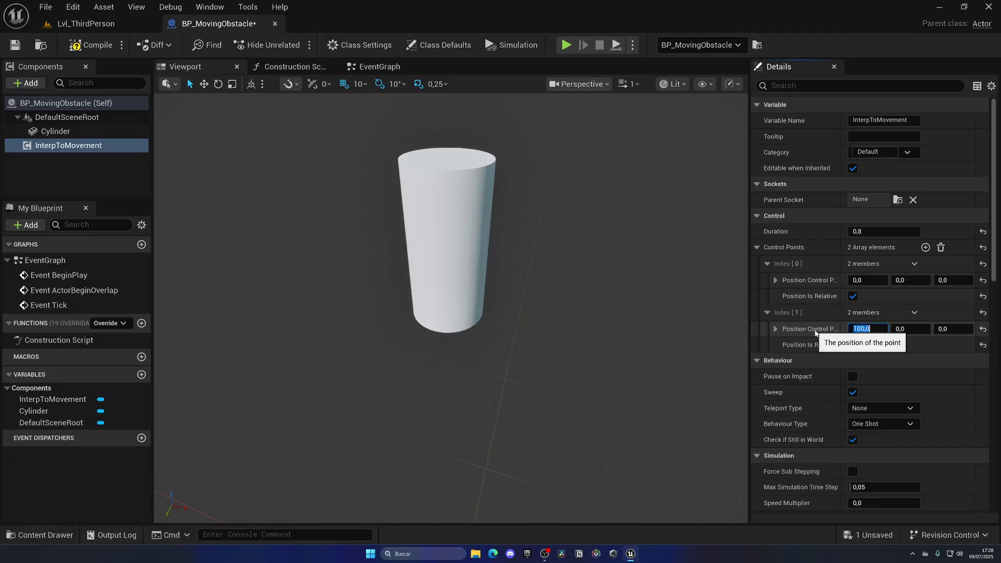
pyautogui.click(814, 337)
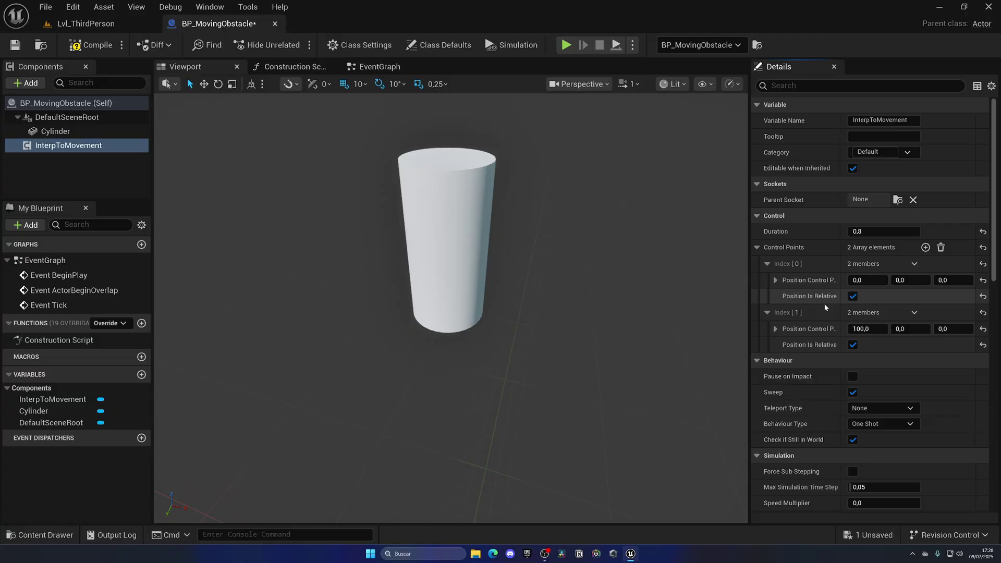
pyautogui.scroll(-2, 824, 304)
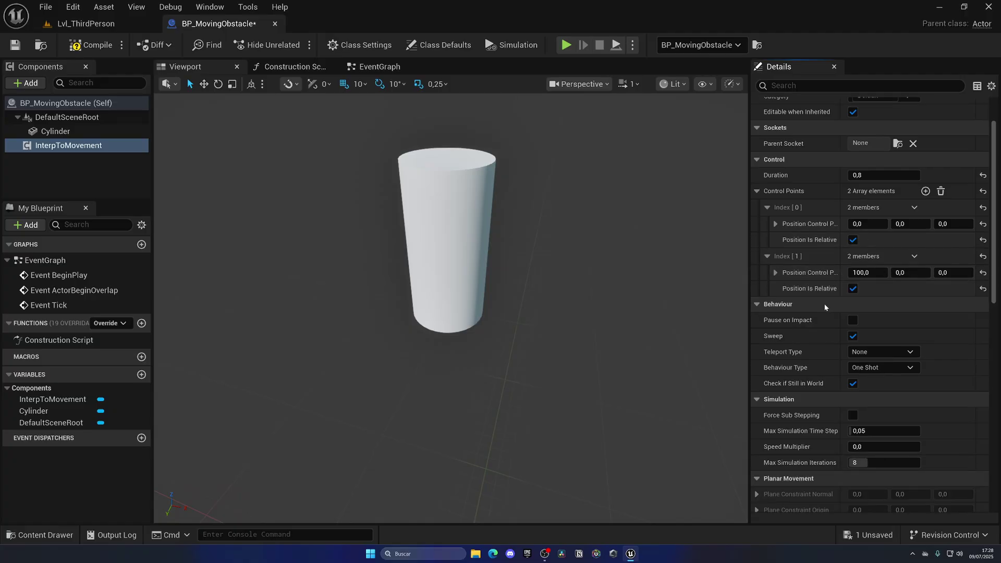
# Set the InterpToMovement component's Behaviour Type to Ping Pong, and compile and save the Blueprint.
pyautogui.click(889, 368)
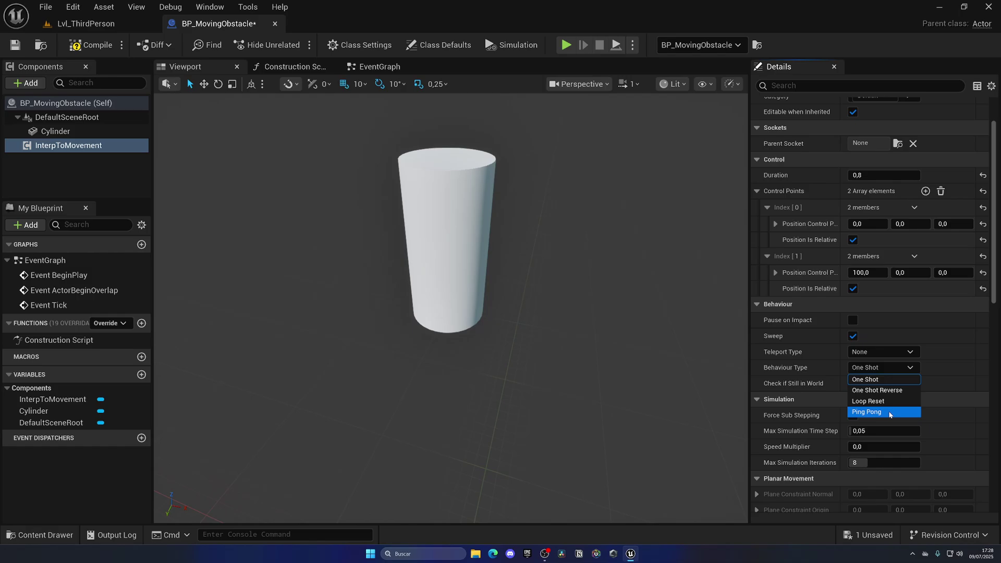
pyautogui.click(868, 412)
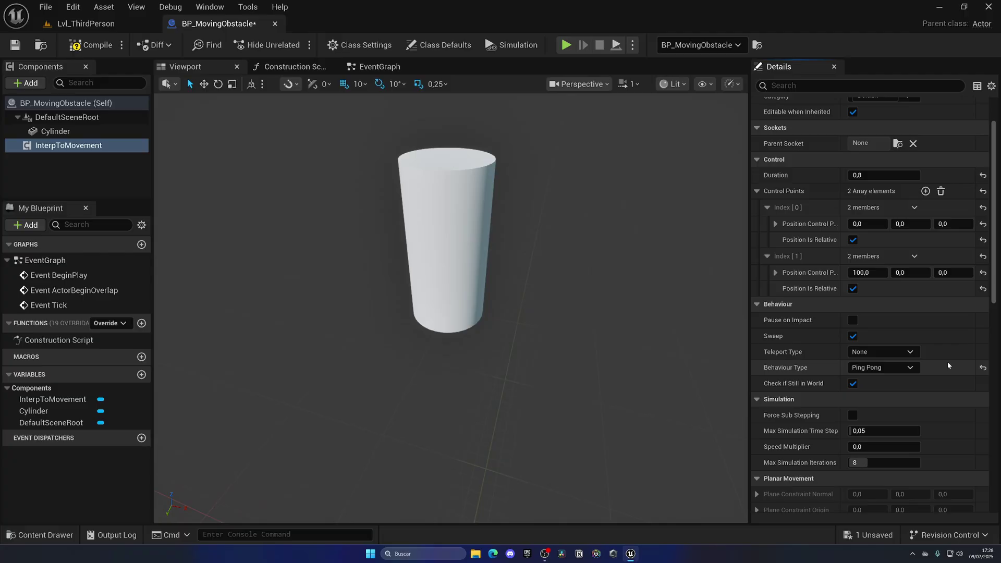
pyautogui.scroll(-10, 947, 362)
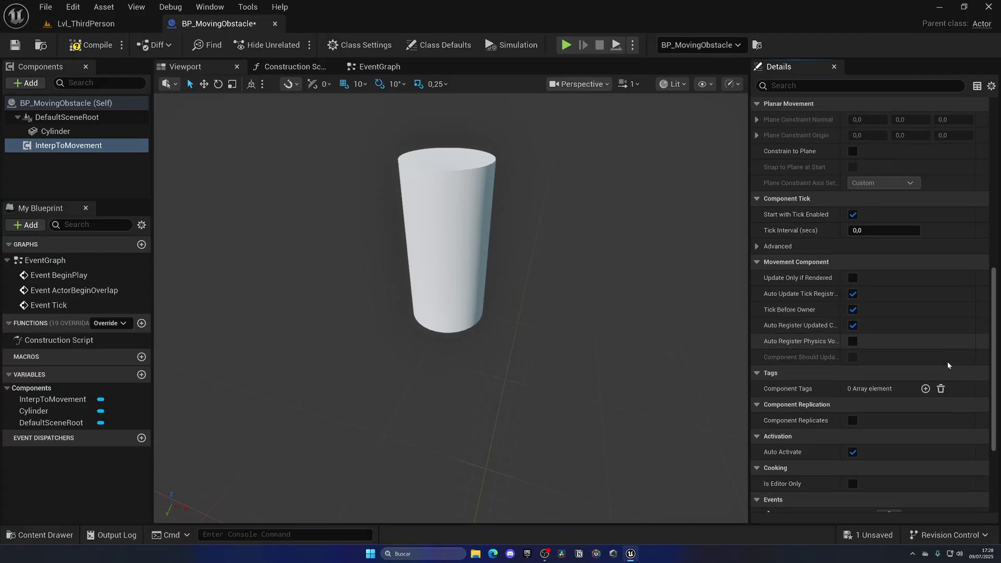
pyautogui.scroll(-5, 947, 361)
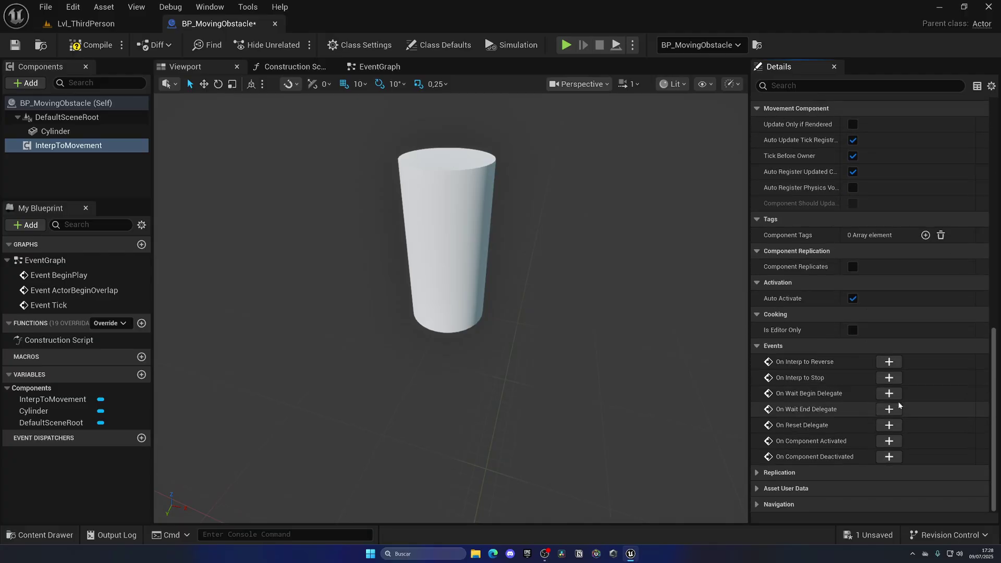
pyautogui.scroll(15, 899, 405)
pyautogui.click(91, 45)
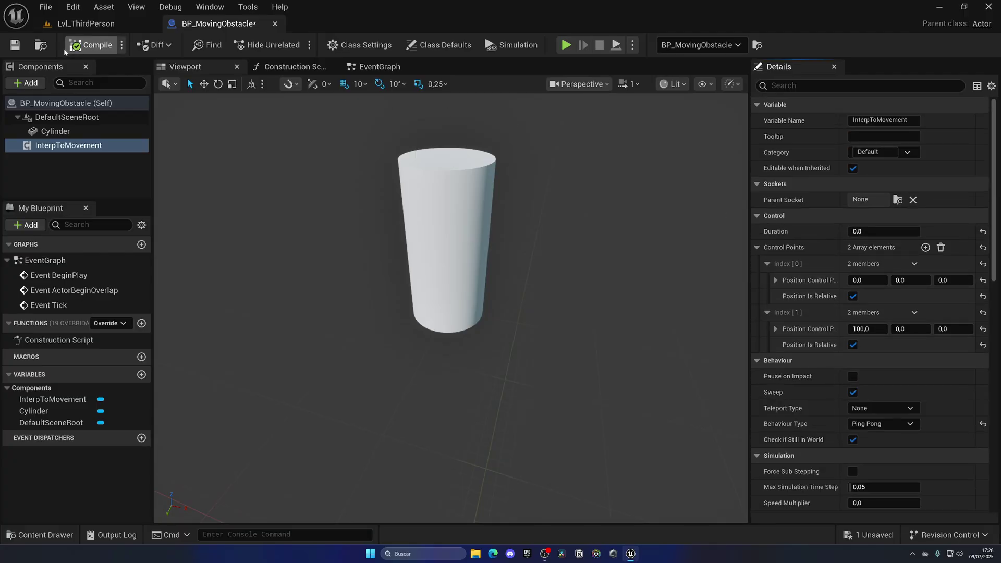
pyautogui.click(15, 46)
# Play-test Lvl_ThirdPerson to watch the cylinder's movement, and stop the session.
pyautogui.click(83, 23)
pyautogui.click(294, 44)
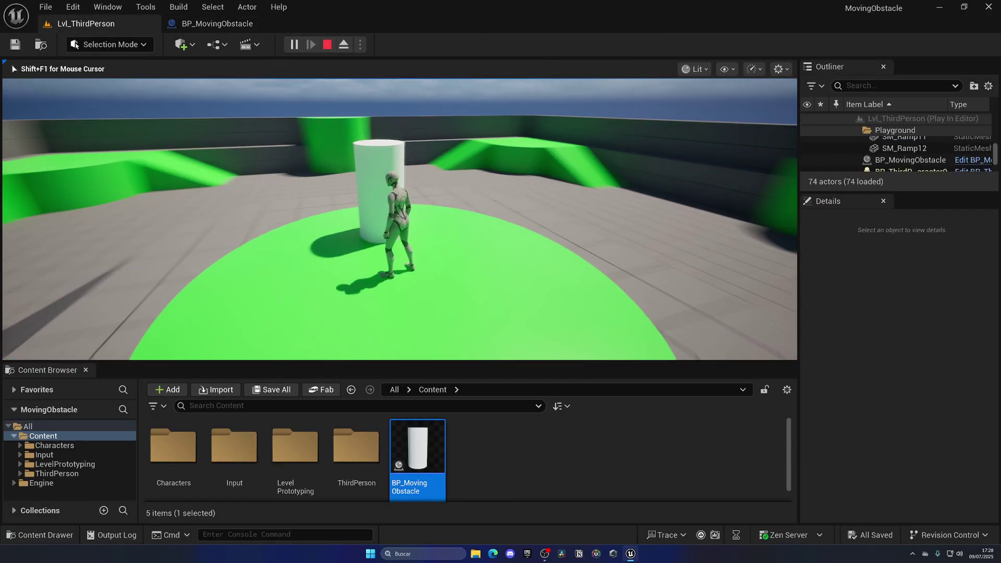
pyautogui.press('Escape')
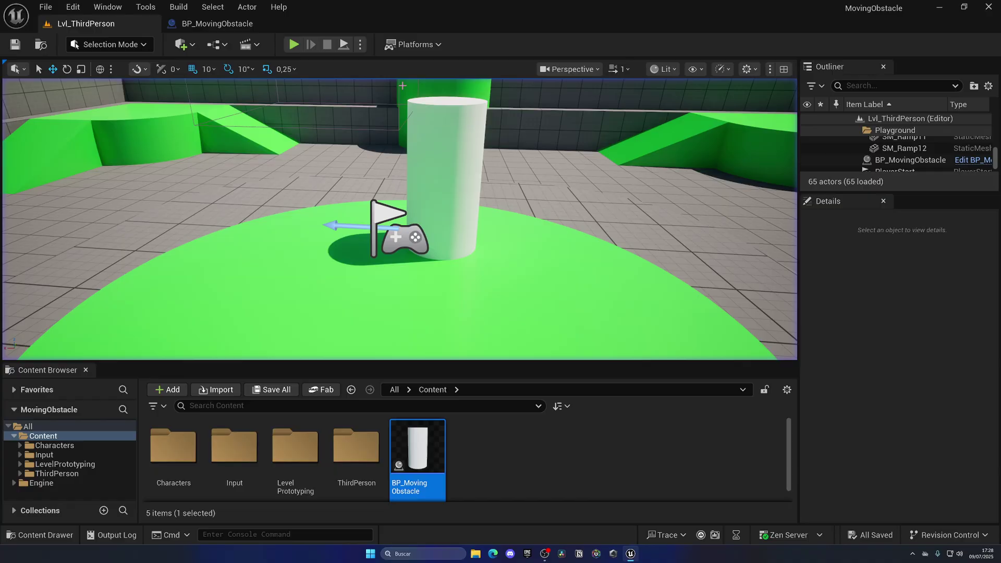
# Set the X position of BP_MovingObstacle's second control point to 300.
pyautogui.click(216, 24)
pyautogui.click(862, 329)
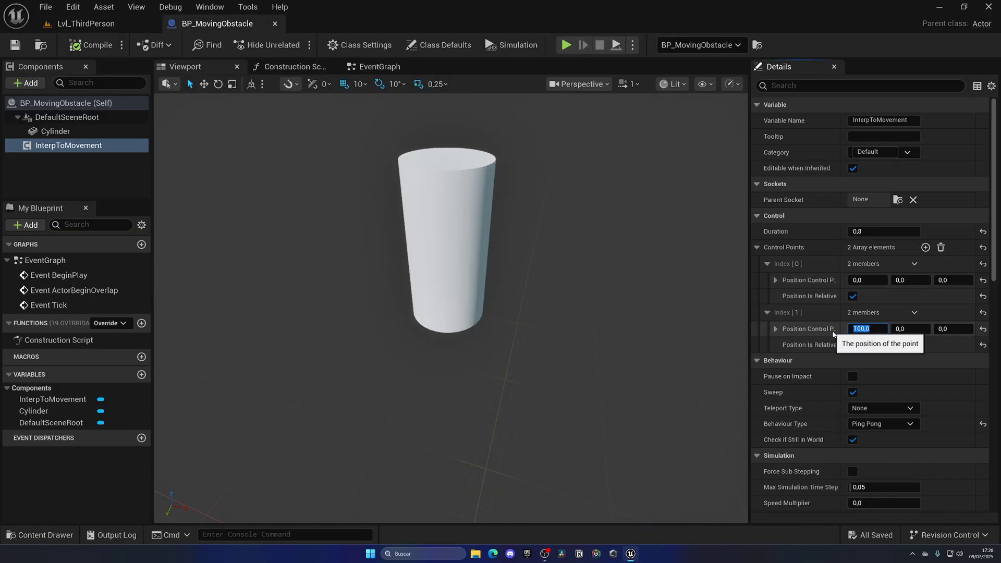
pyautogui.write('300')
pyautogui.press('Return')
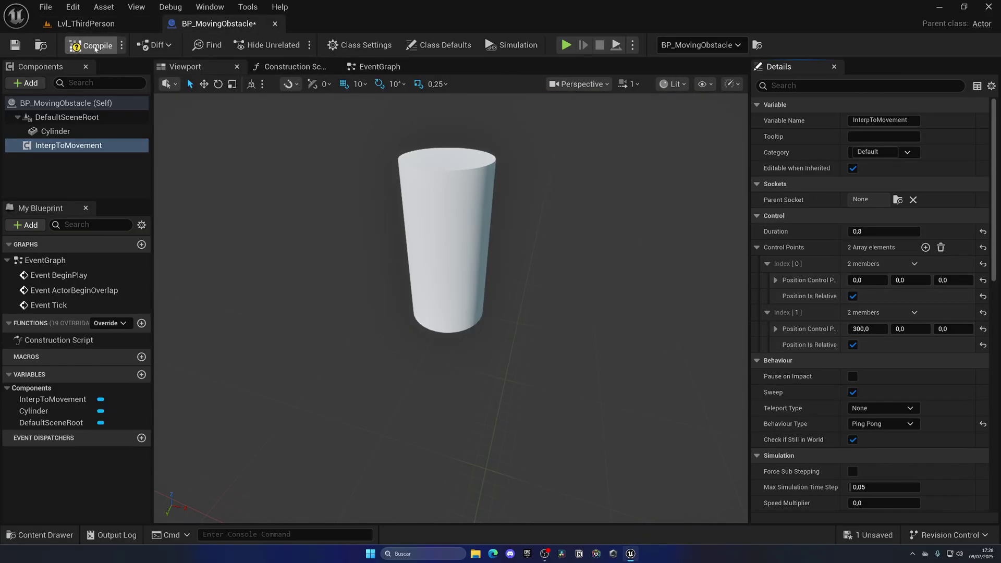
# Play-test Lvl_ThirdPerson again, walking the character around the moving cylinder, and stop the session.
pyautogui.click(89, 25)
pyautogui.click(292, 45)
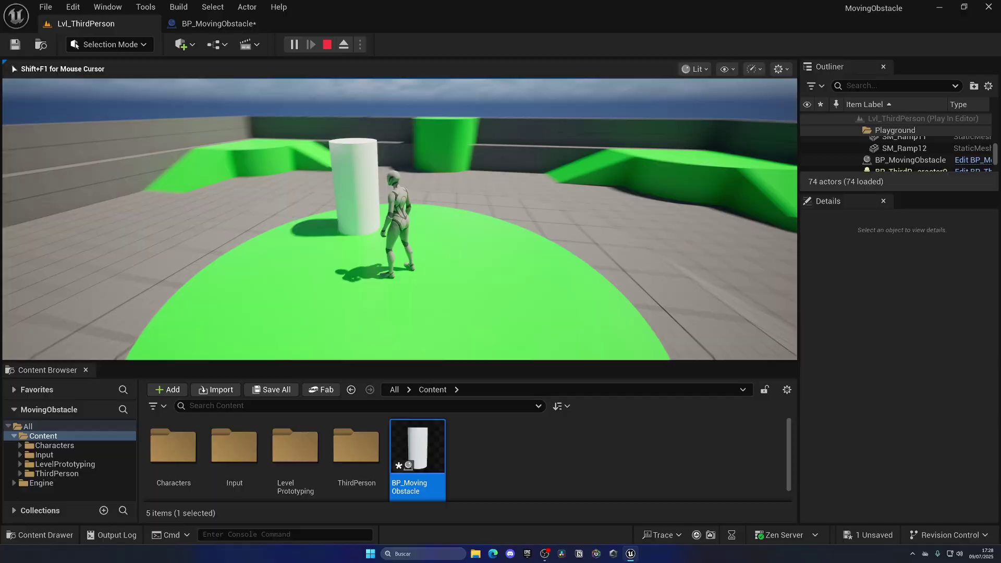
pyautogui.press('w')
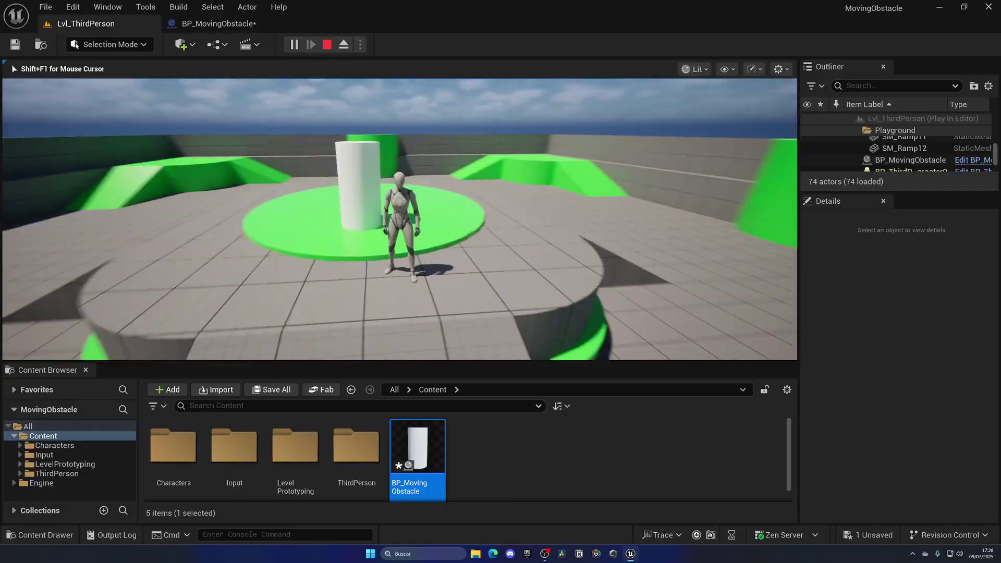
pyautogui.press('w')
pyautogui.press('Escape')
# Return to BP_MovingObstacle and turn off Sweep in the InterpToMovement component's Behaviour settings.
pyautogui.click(214, 24)
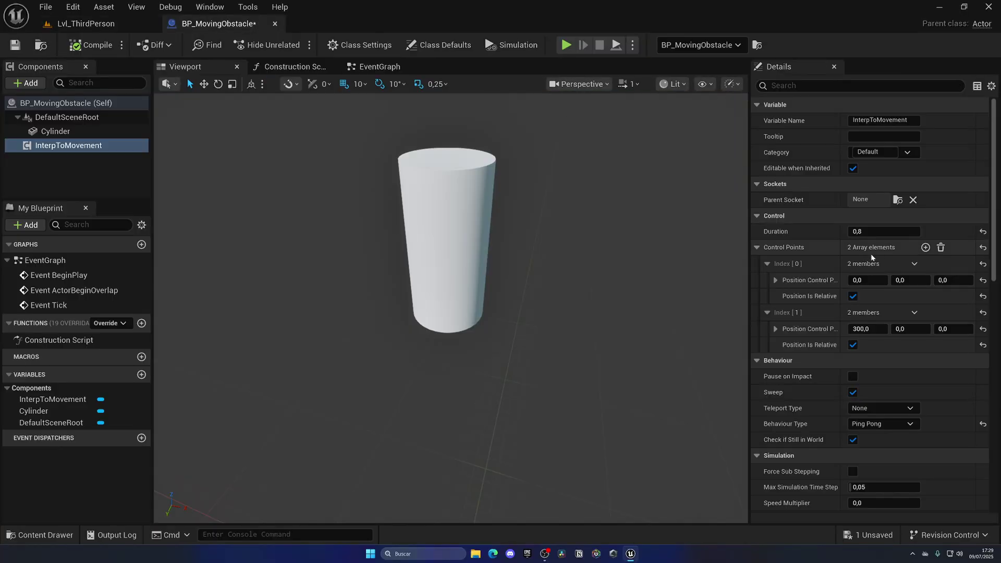
pyautogui.scroll(-2, 830, 321)
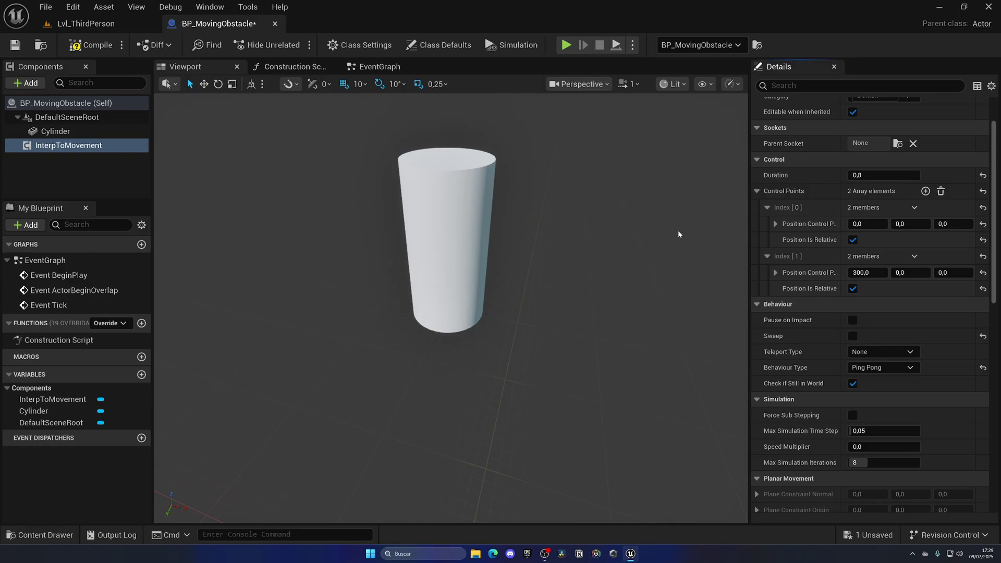
# Play-test Lvl_ThirdPerson with Sweep off, walking the character into the cylinder's path, and stop the session.
pyautogui.click(123, 26)
pyautogui.click(293, 44)
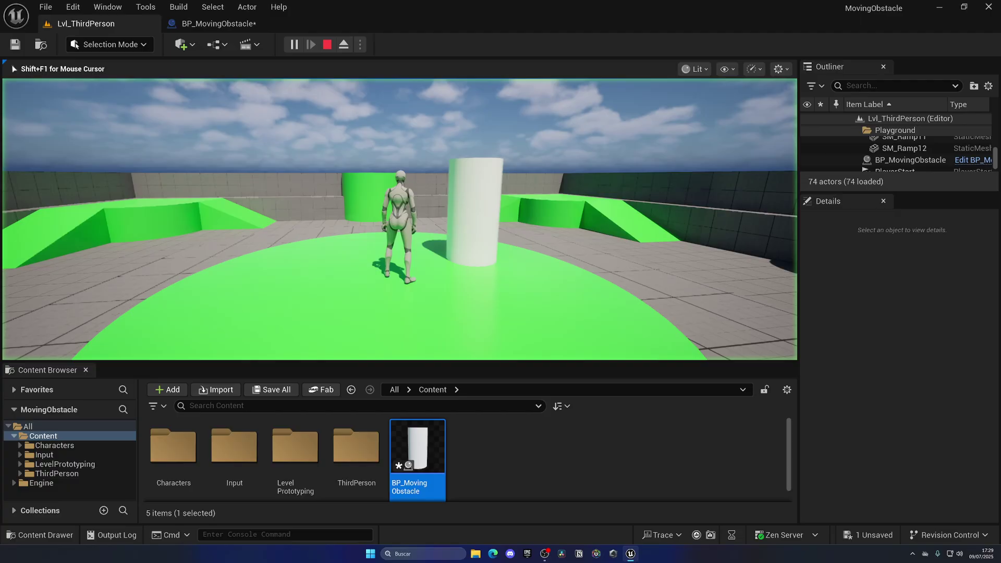
pyautogui.press('w')
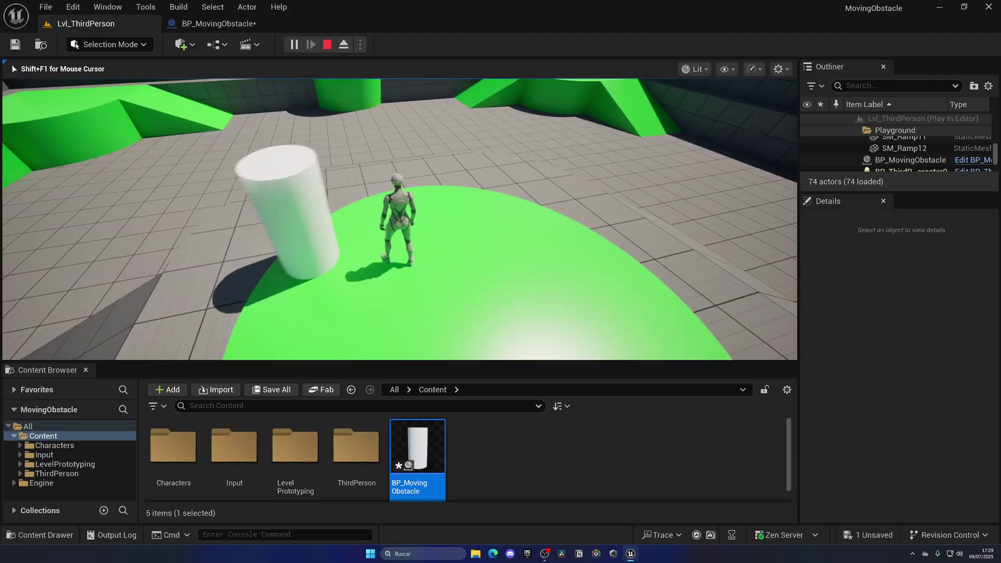
pyautogui.press('s')
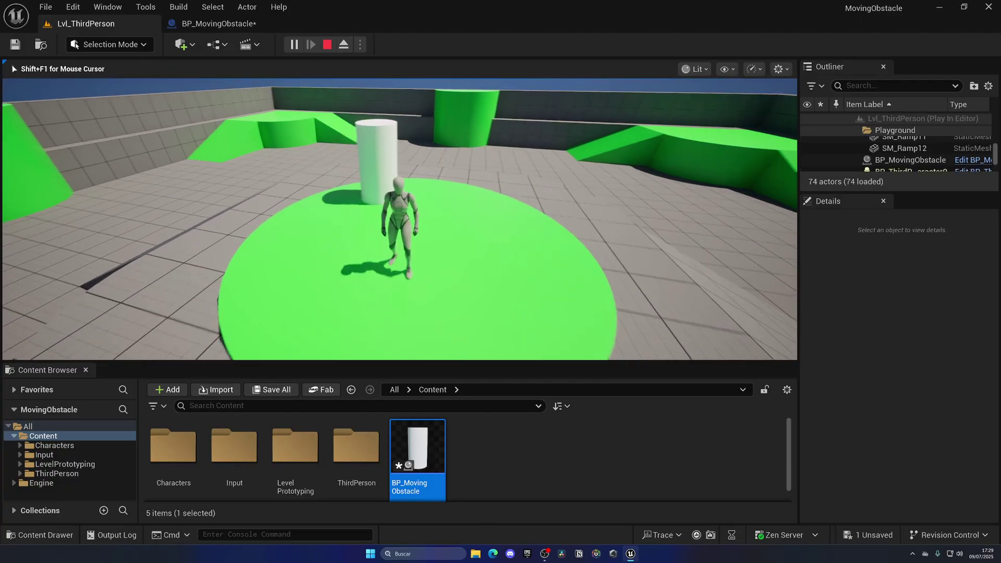
pyautogui.press('w')
pyautogui.press('d')
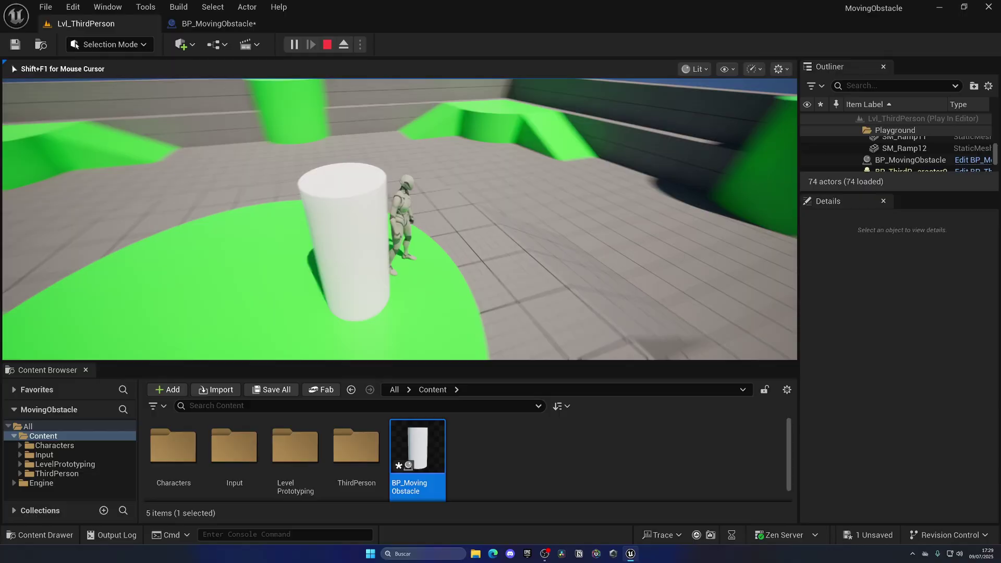
pyautogui.press('Escape')
# Examine the InterpToMovement component's remaining settings, including the Teleport Type and Behaviour Type options, the simulation settings and the events.
pyautogui.scroll(-2, 799, 243)
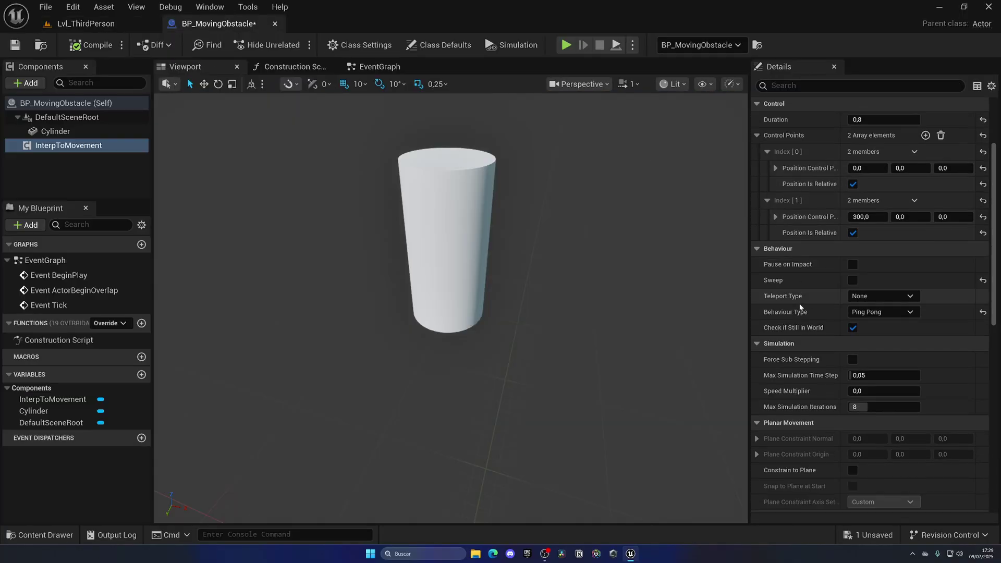
pyautogui.click(866, 295)
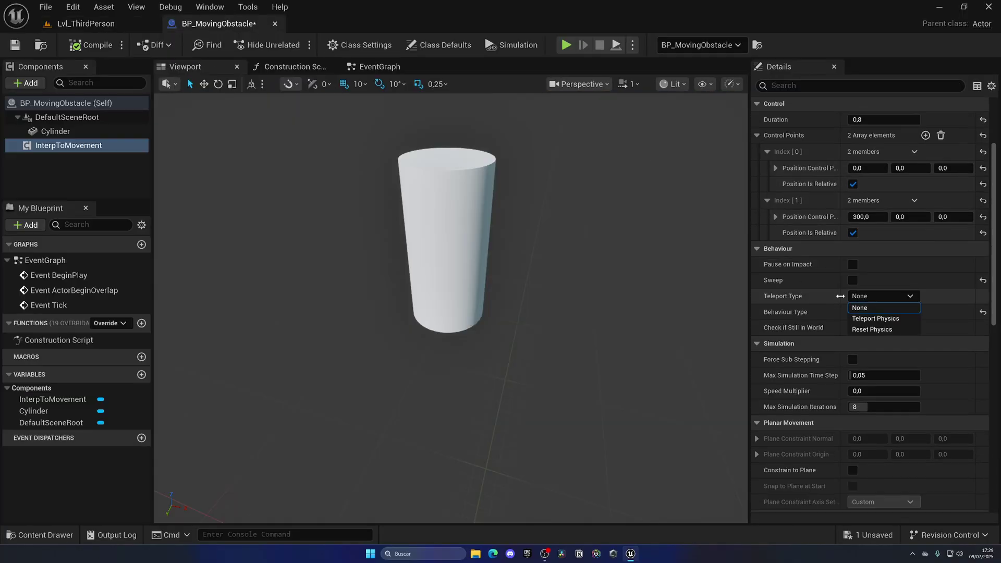
pyautogui.click(834, 296)
pyautogui.click(860, 312)
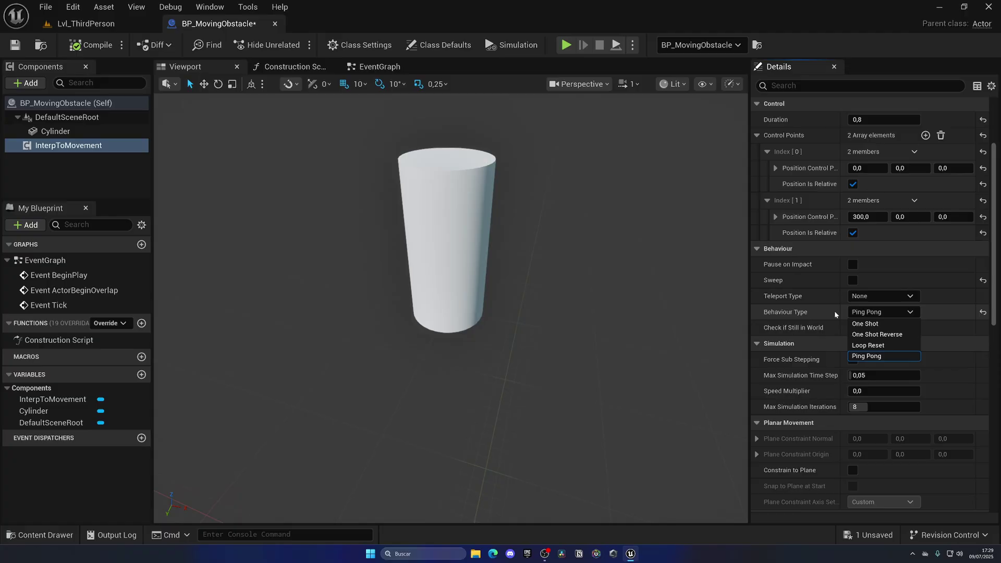
pyautogui.click(823, 310)
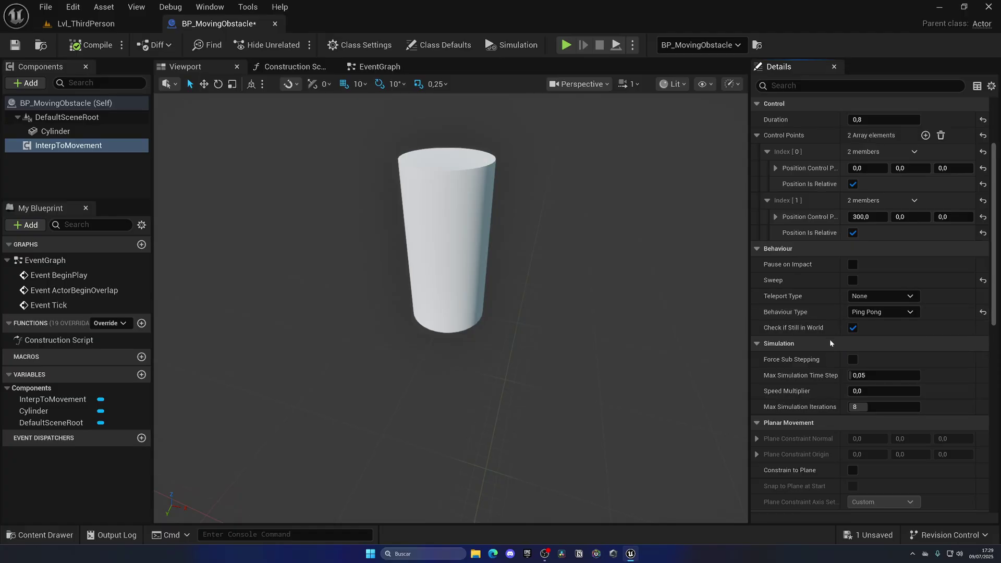
pyautogui.scroll(-2, 830, 343)
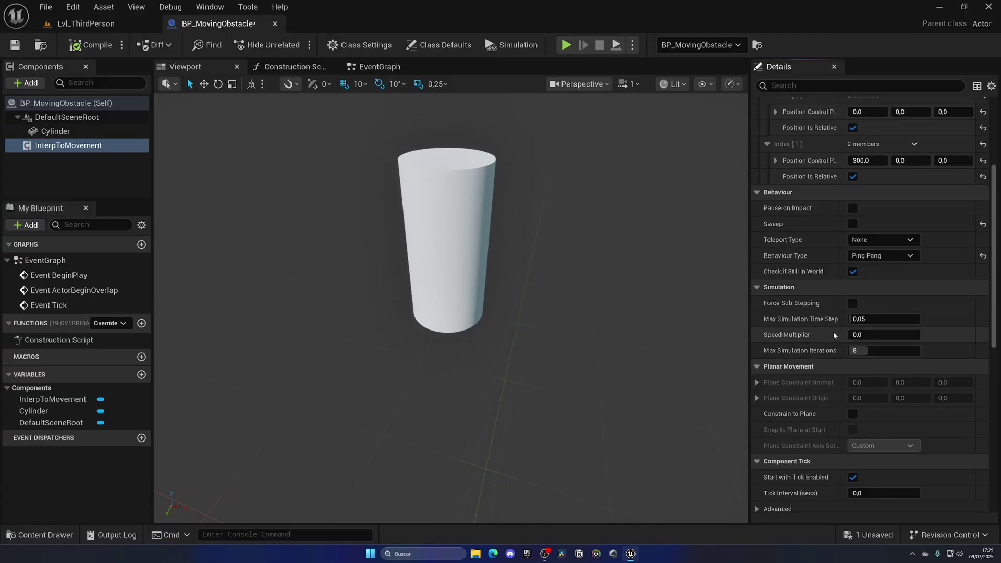
pyautogui.scroll(-8, 833, 332)
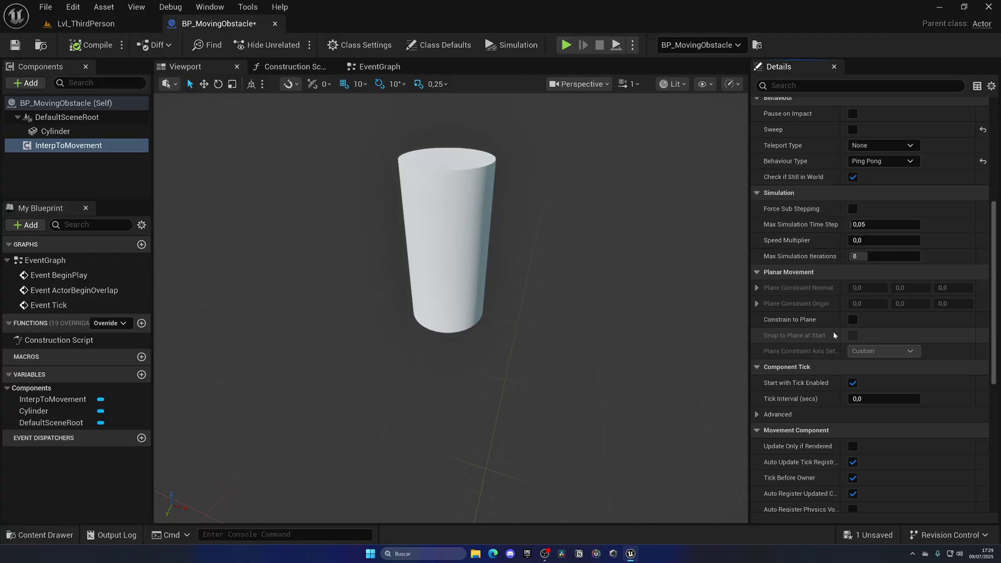
pyautogui.scroll(-1, 834, 332)
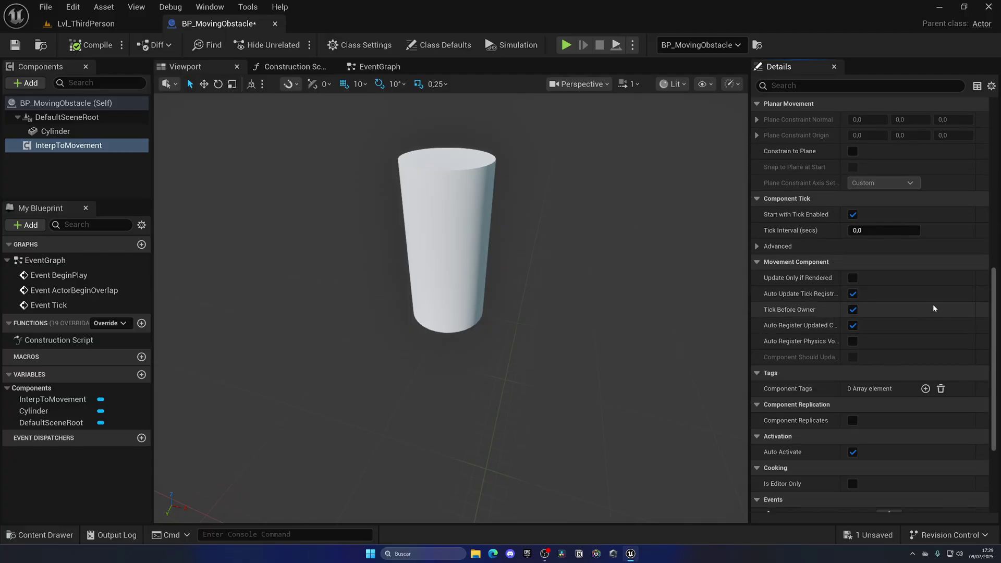
pyautogui.scroll(-5, 934, 309)
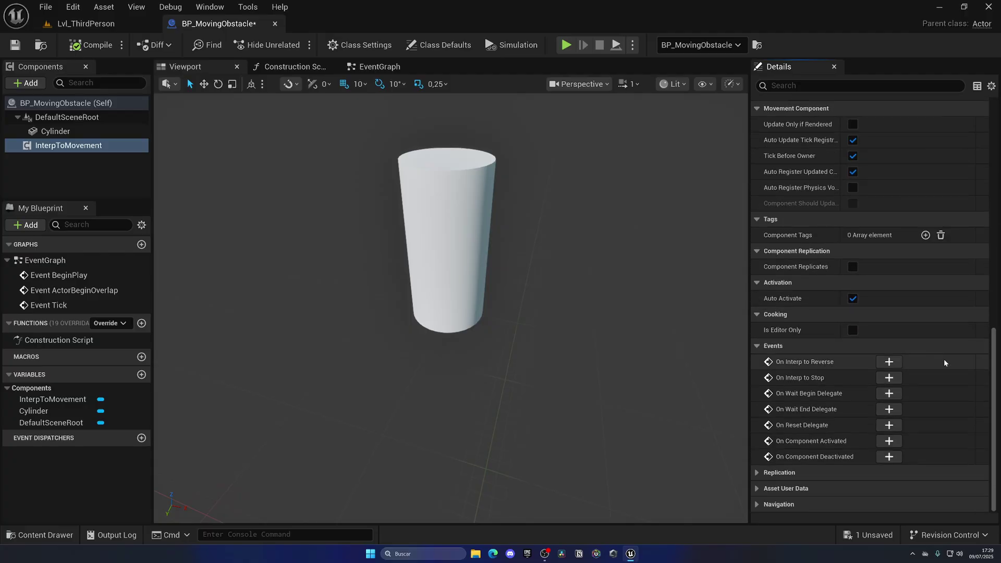
pyautogui.scroll(15, 951, 376)
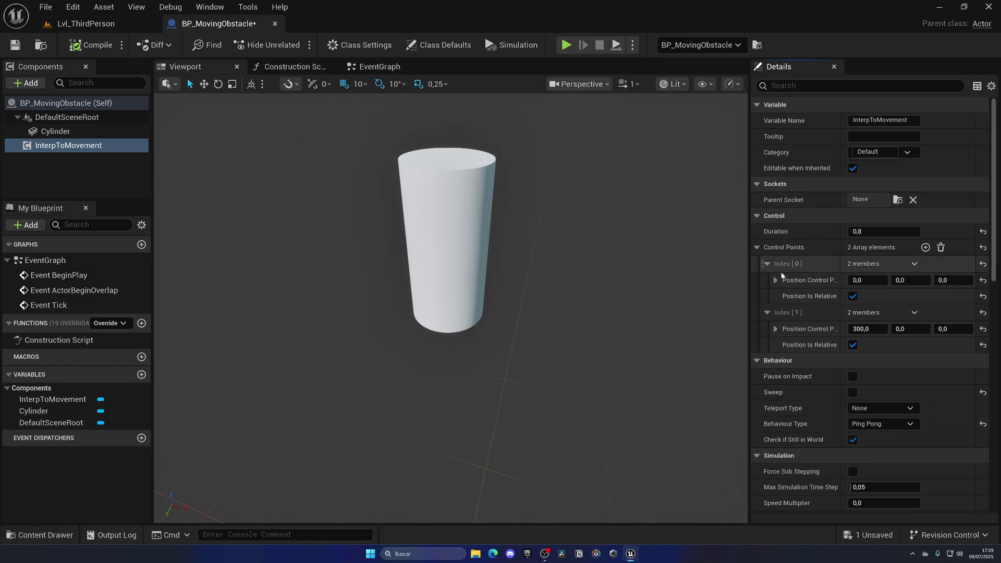
# Inspect the obstacle's placement in Lvl_ThirdPerson from above.
pyautogui.click(866, 330)
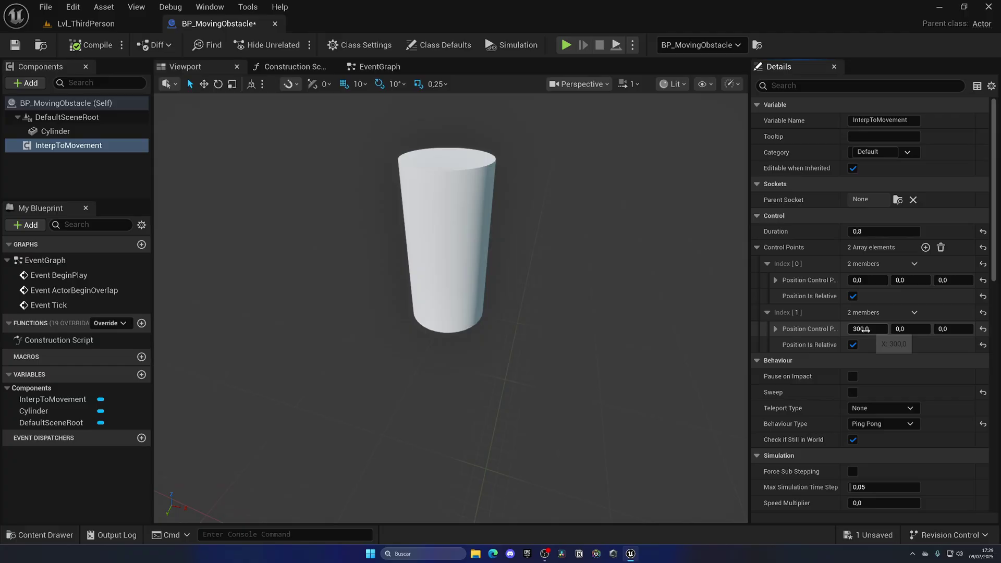
pyautogui.click(123, 26)
pyautogui.moveTo(351, 224); pyautogui.dragTo(364, 198, button='right')
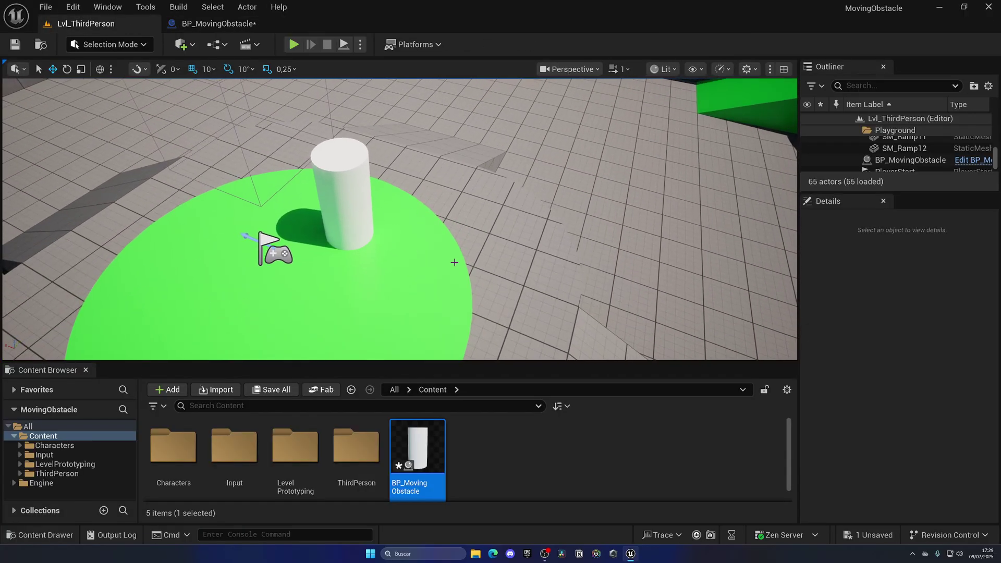
# Return to BP_MovingObstacle and delete the second control point (Index 1) from the InterpToMovement component.
pyautogui.click(218, 23)
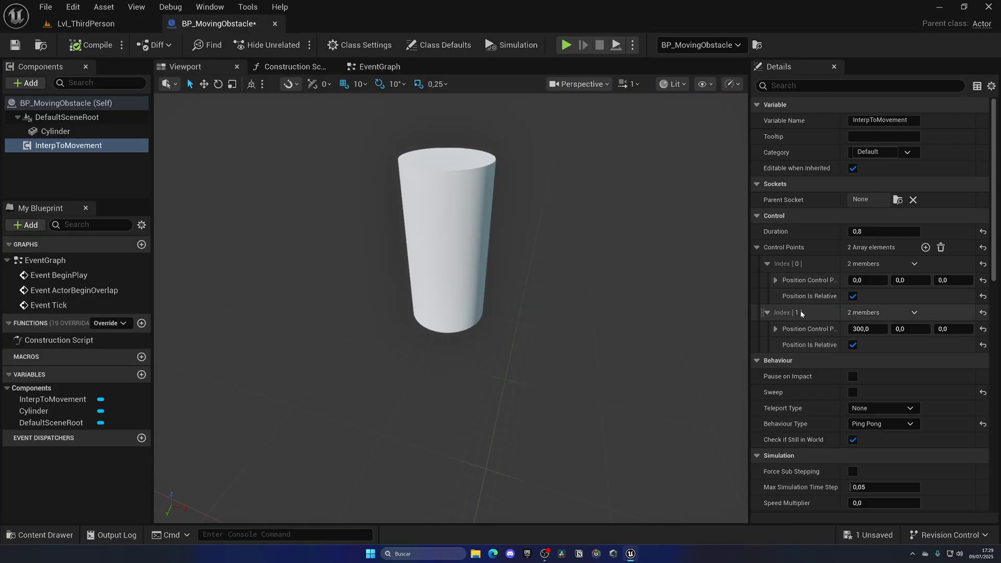
pyautogui.click(914, 313)
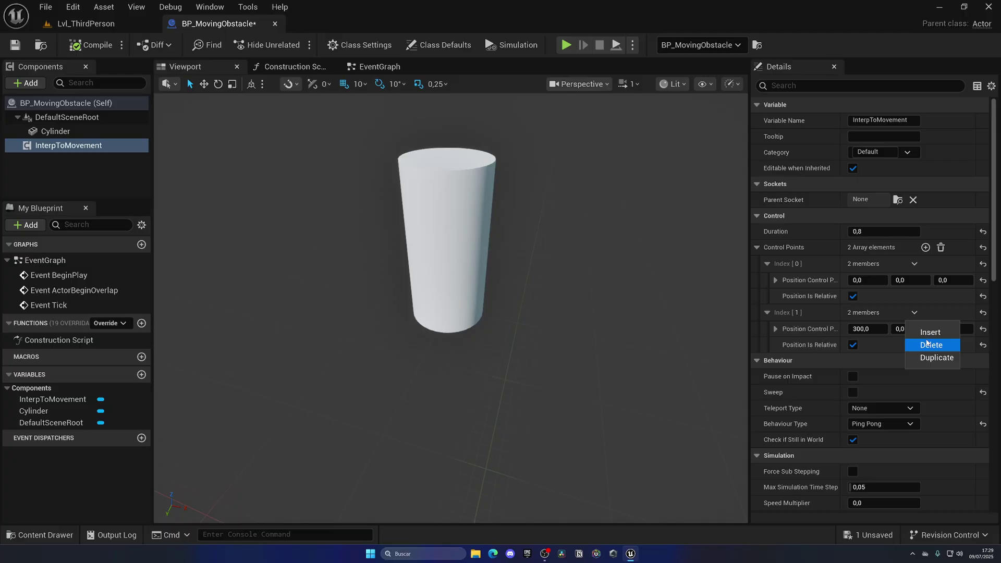
pyautogui.click(931, 344)
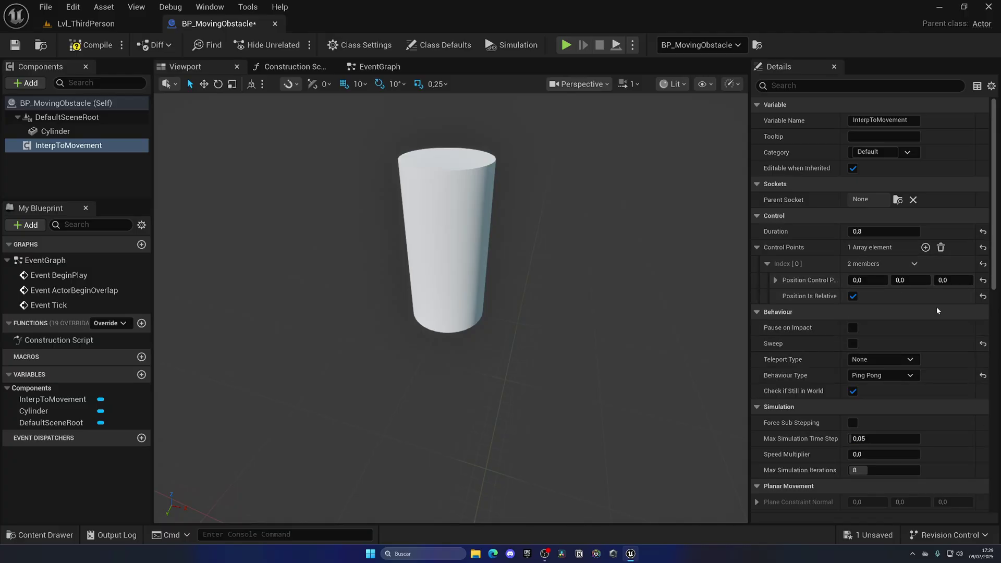
pyautogui.hotkey('ctrl', 's')
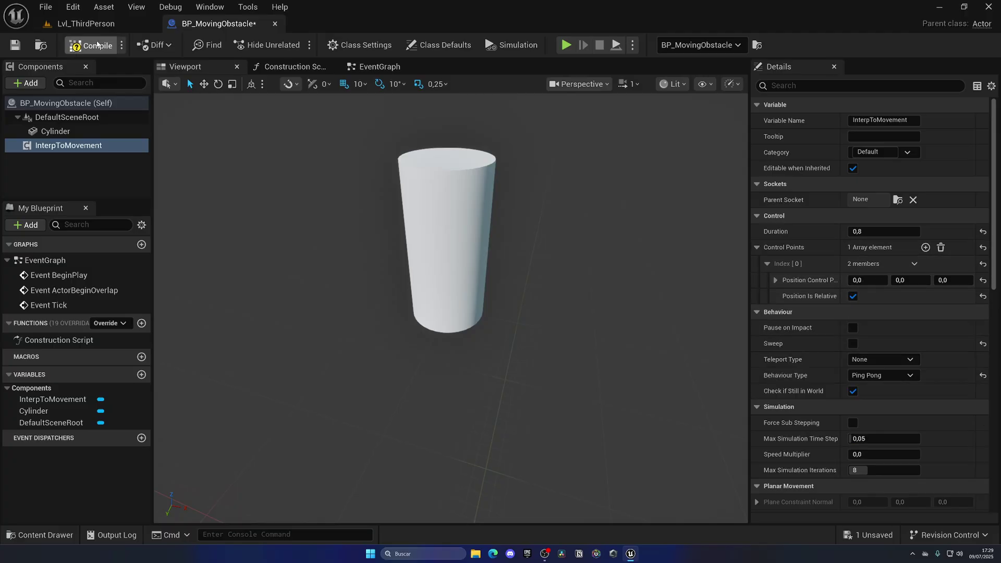
# Add a variable named Destination Location to BP_MovingObstacle and set its type to Vector.
pyautogui.click(141, 374)
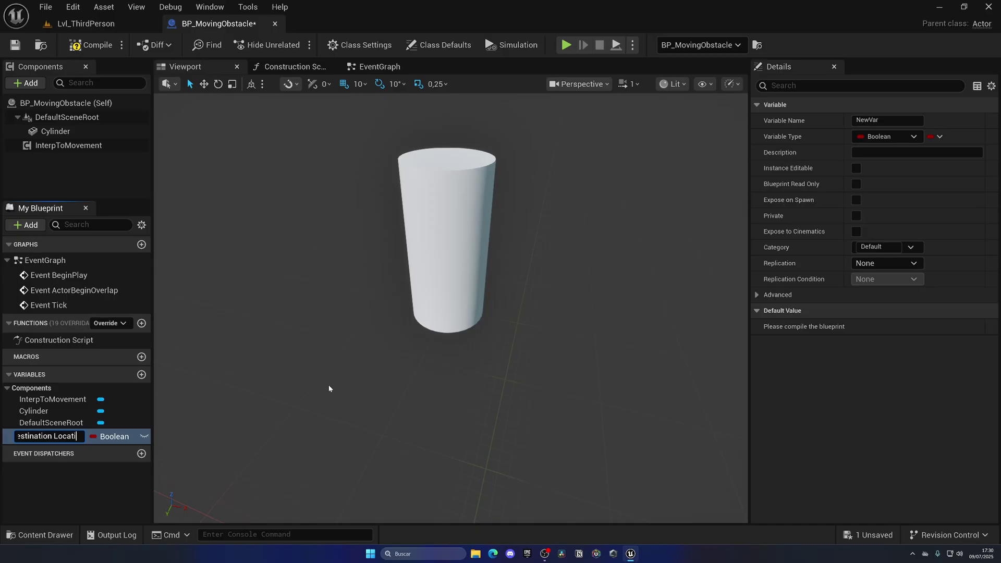
pyautogui.write('Destination Location')
pyautogui.press('Return')
pyautogui.click(113, 437)
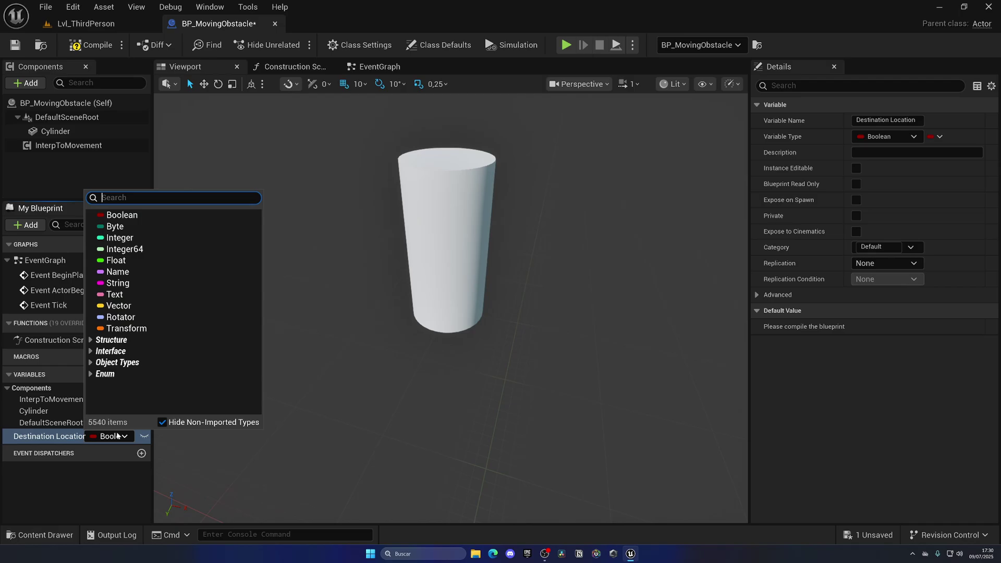
pyautogui.click(125, 305)
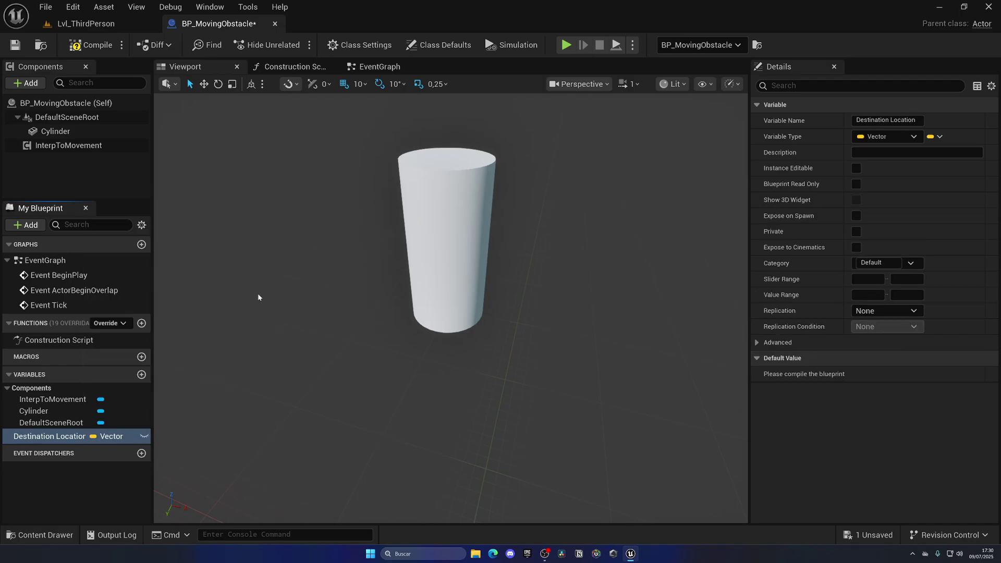
# Make the Destination Location variable instance editable, enable its 3D widget, and compile and save the Blueprint.
pyautogui.click(91, 46)
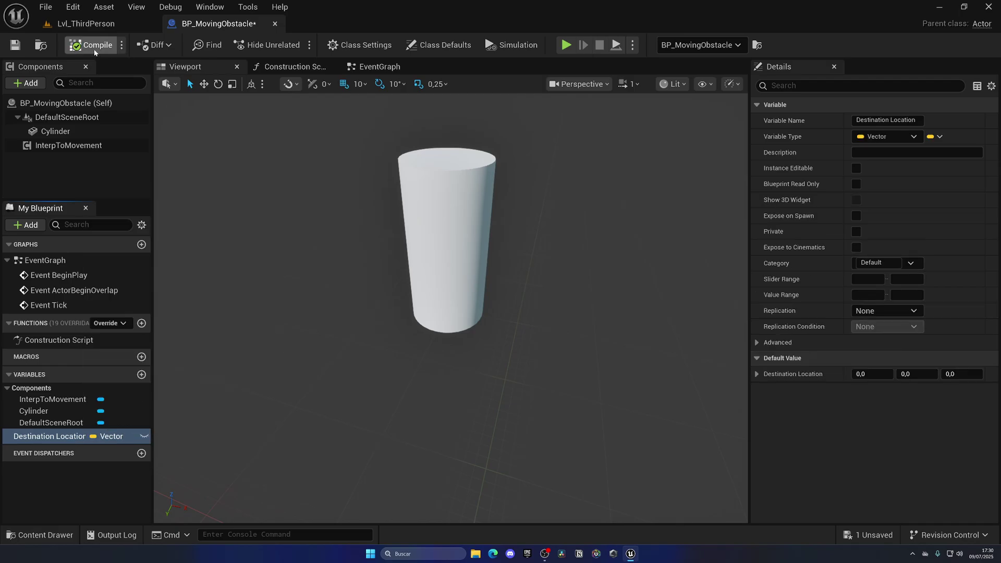
pyautogui.click(144, 437)
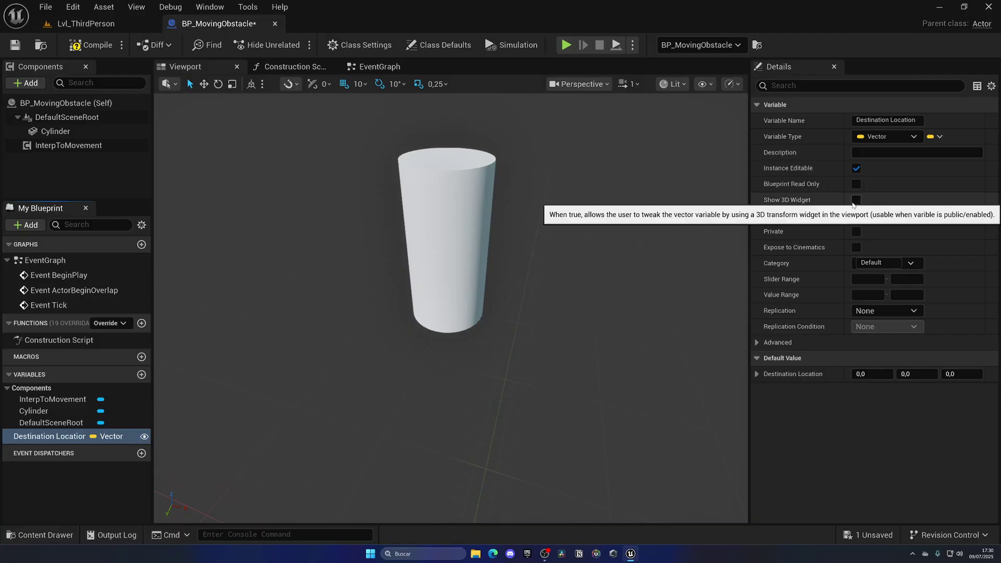
pyautogui.click(856, 201)
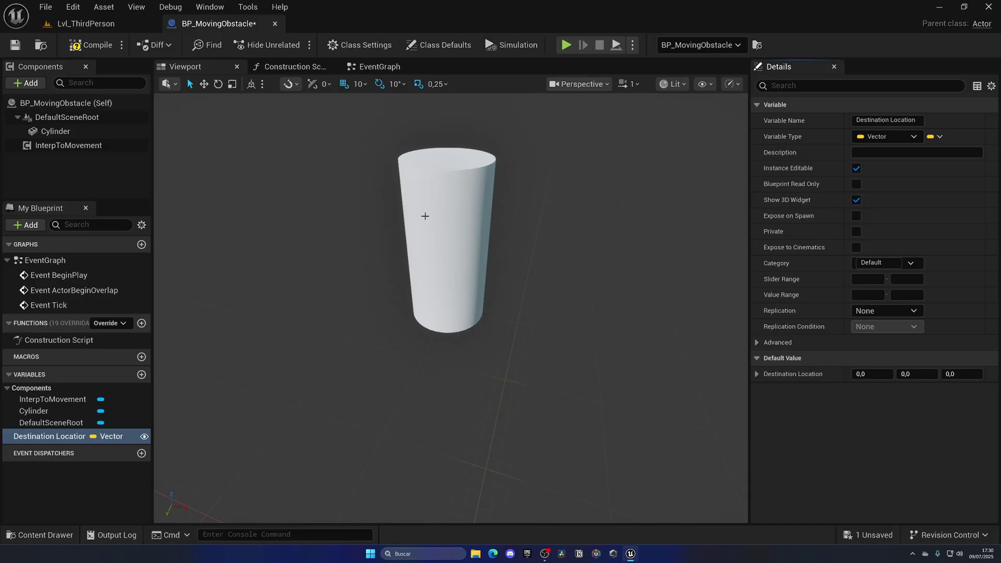
pyautogui.click(91, 45)
pyautogui.click(16, 44)
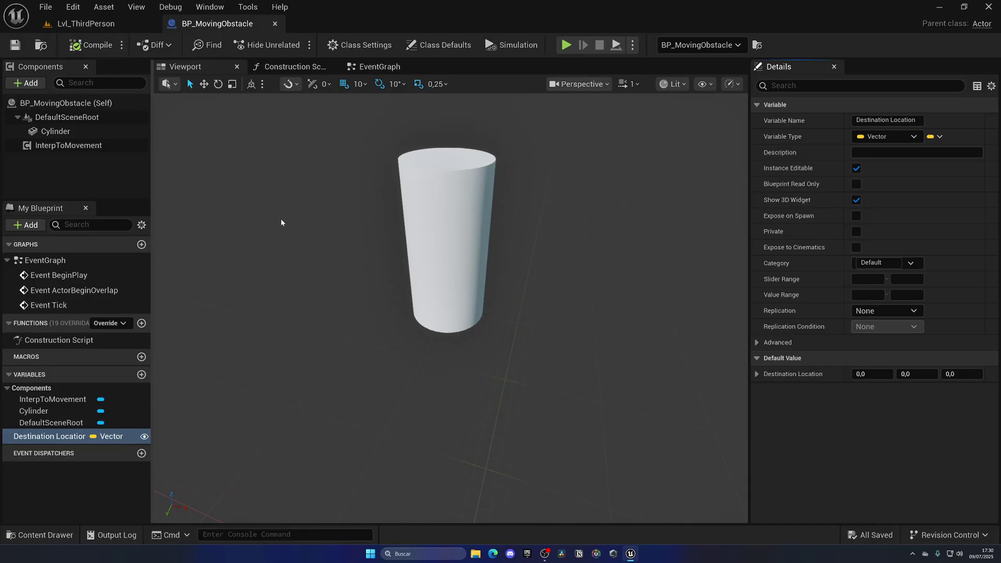
# In Lvl_ThirdPerson, move the obstacle along X to 370 and place its Destination Location widget at about -740 on X.
pyautogui.click(113, 24)
pyautogui.moveTo(297, 157); pyautogui.dragTo(349, 178, button='right')
pyautogui.click(346, 175)
pyautogui.press('w')
pyautogui.press('s')
pyautogui.scroll(-8, 318, 266)
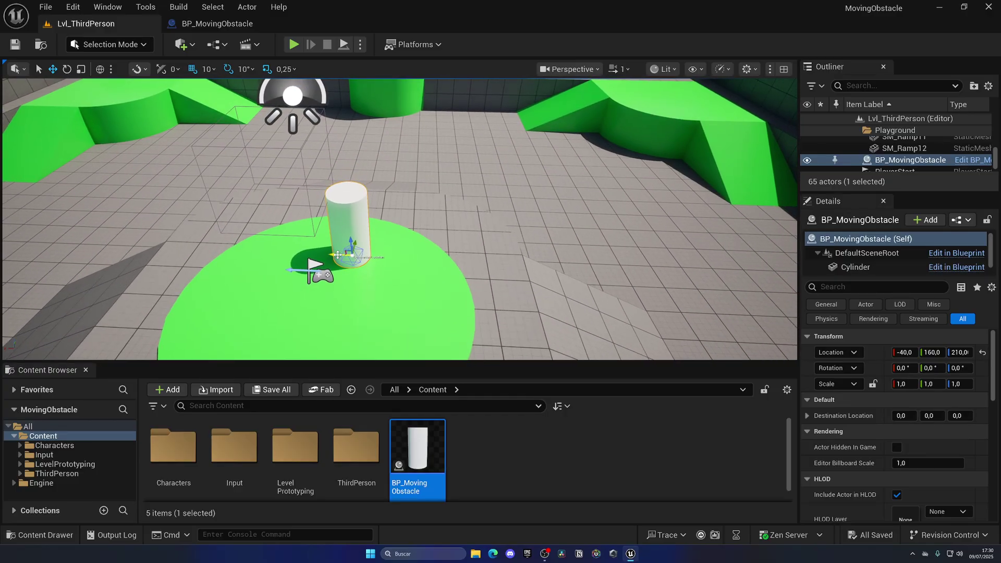
pyautogui.moveTo(319, 268); pyautogui.dragTo(185, 245)
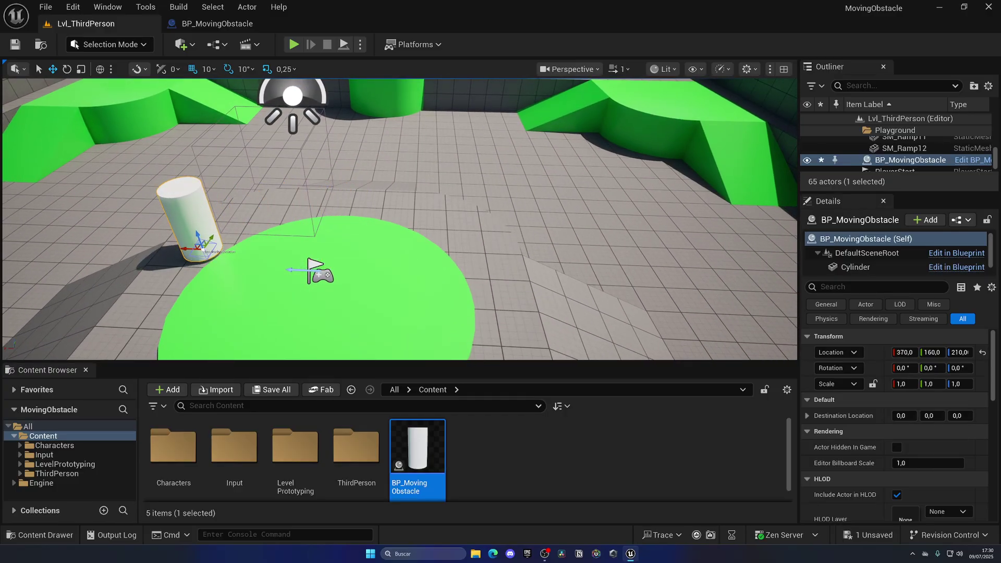
pyautogui.scroll(3, 256, 227)
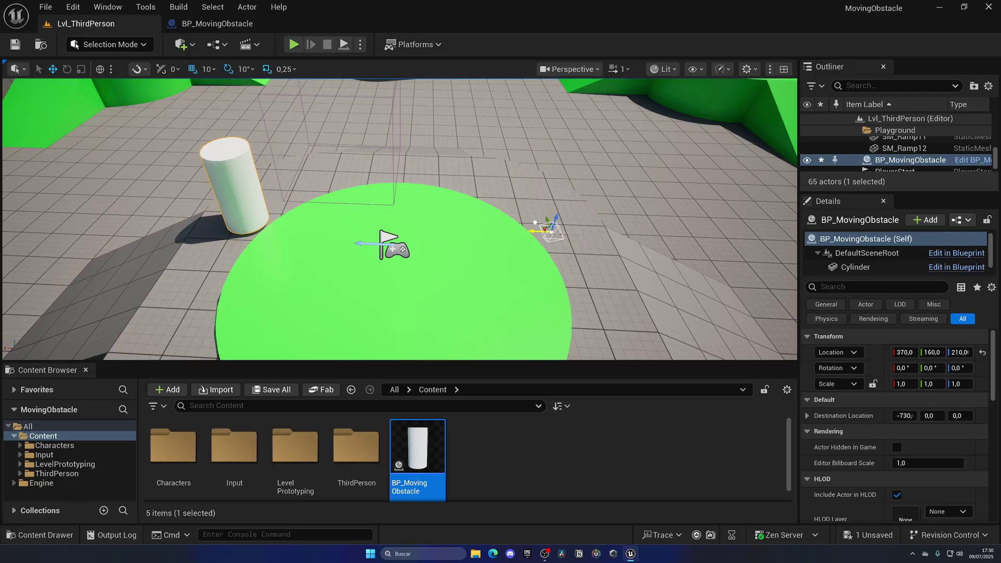
pyautogui.moveTo(472, 256)
pyautogui.mouseDown(button='right')
pyautogui.moveTo(488, 262)
pyautogui.moveTo(472, 254)
pyautogui.mouseUp(button='right')
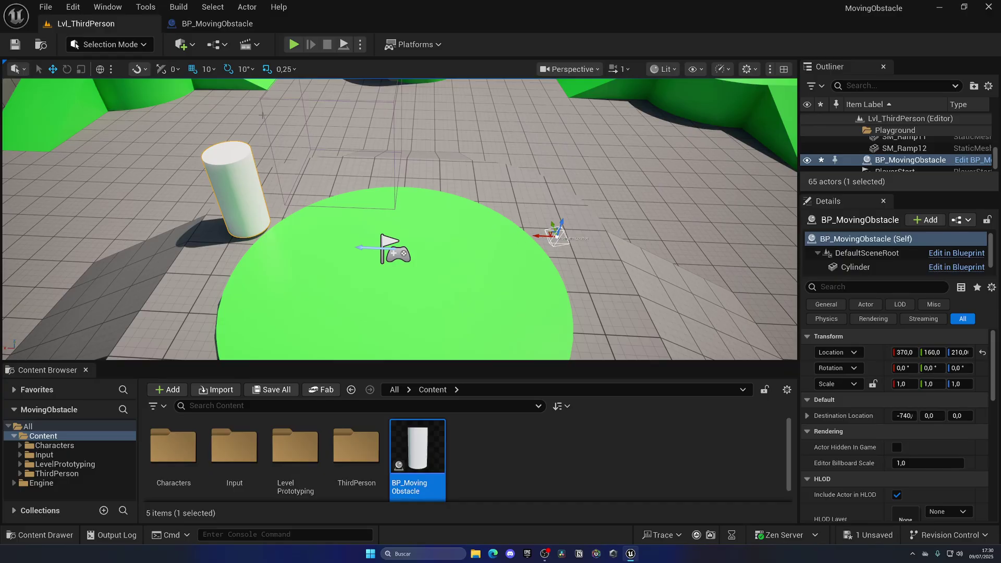
# Delete the Event ActorBeginOverlap and Event Tick nodes from the BP_MovingObstacle event graph, keeping Event BeginPlay.
pyautogui.click(235, 24)
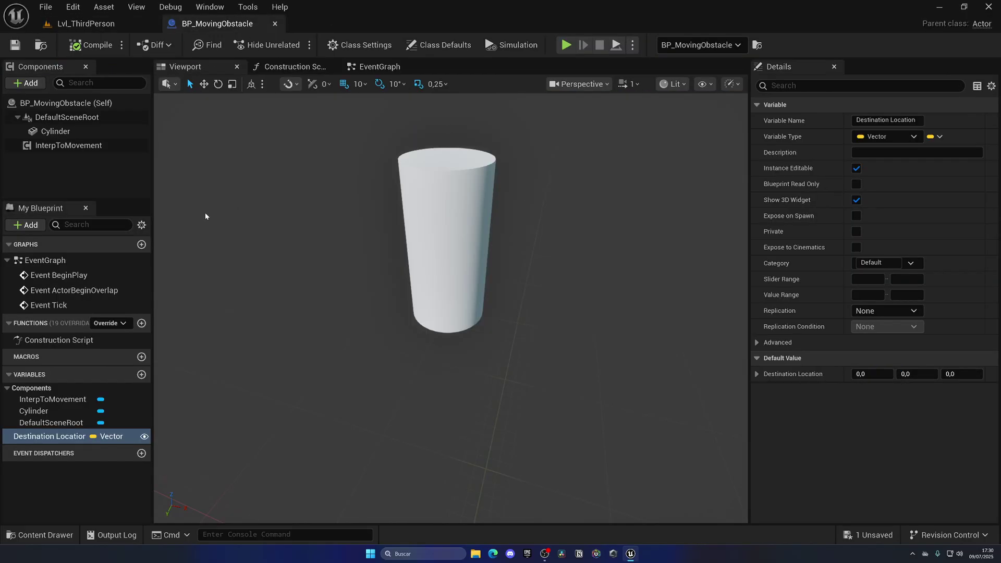
pyautogui.click(104, 145)
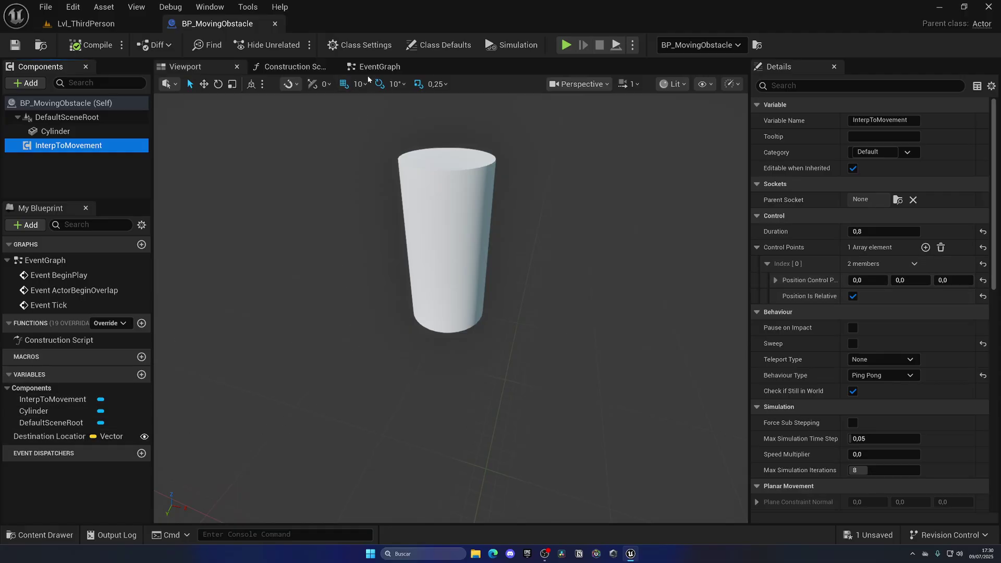
pyautogui.click(380, 66)
pyautogui.moveTo(279, 293); pyautogui.dragTo(408, 397)
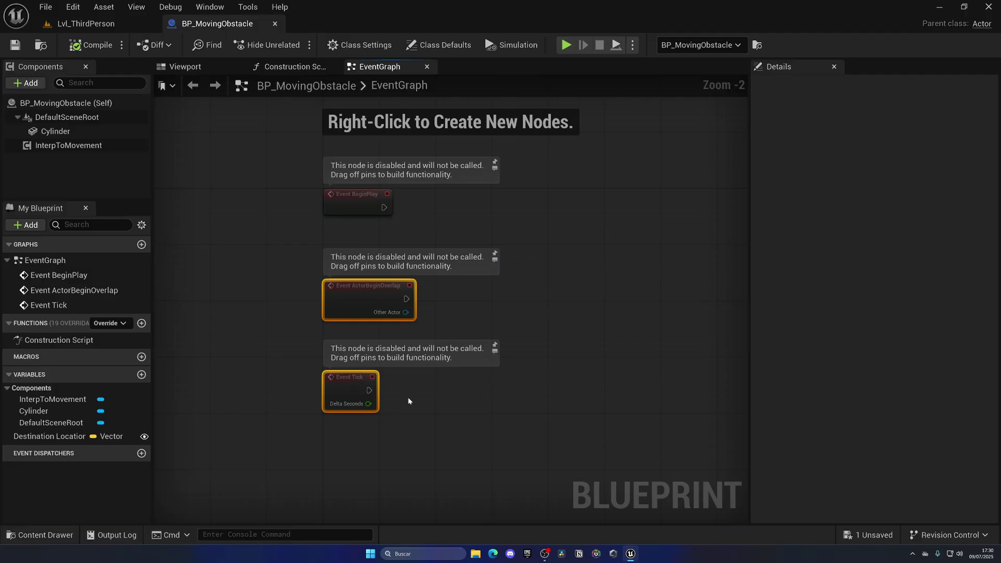
pyautogui.press('Delete')
pyautogui.scroll(2, 375, 246)
pyautogui.click(360, 201)
pyautogui.moveTo(360, 231); pyautogui.dragTo(312, 304, button='right')
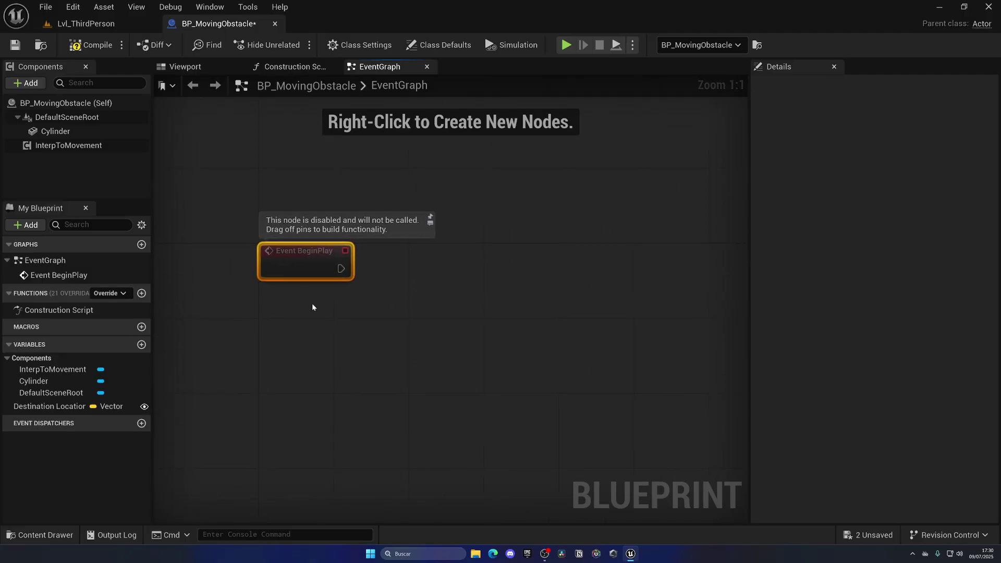
# Add an InterpToMovement reference to the event graph and create an Add Control Point Position node from it.
pyautogui.click(69, 145)
pyautogui.moveTo(68, 145); pyautogui.dragTo(442, 268)
pyautogui.write('add con')
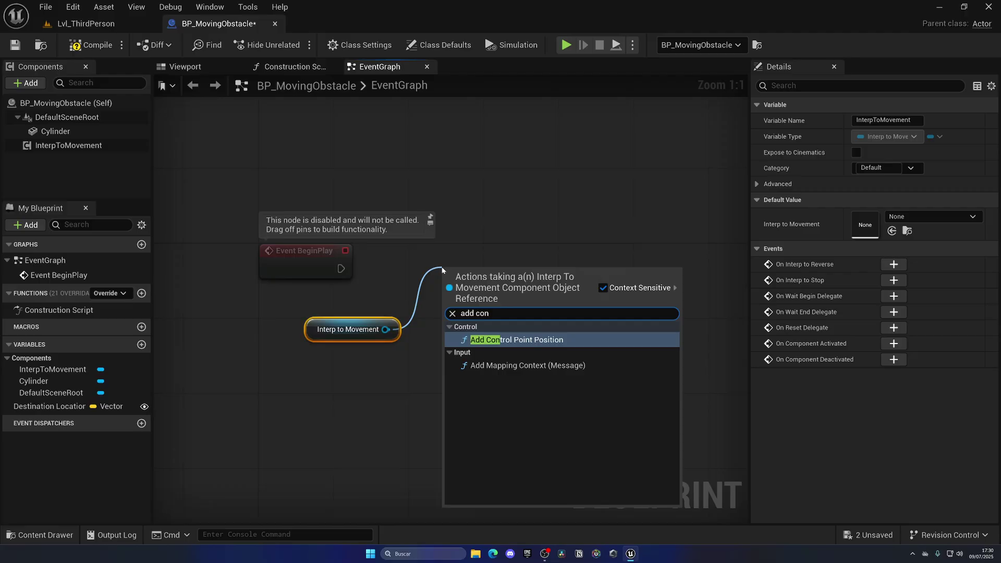
pyautogui.click(102, 149)
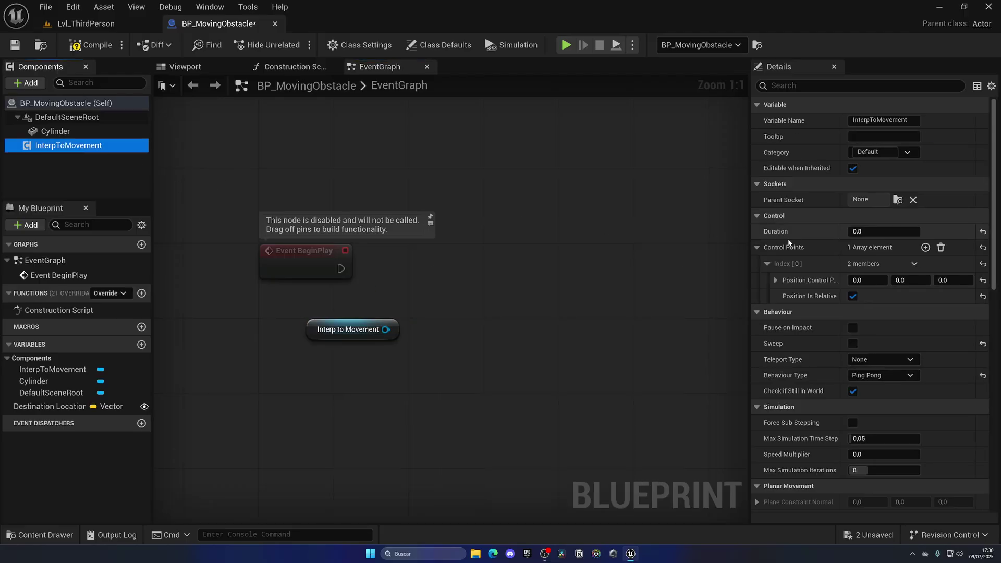
pyautogui.moveTo(385, 329); pyautogui.dragTo(487, 241)
pyautogui.write('contr')
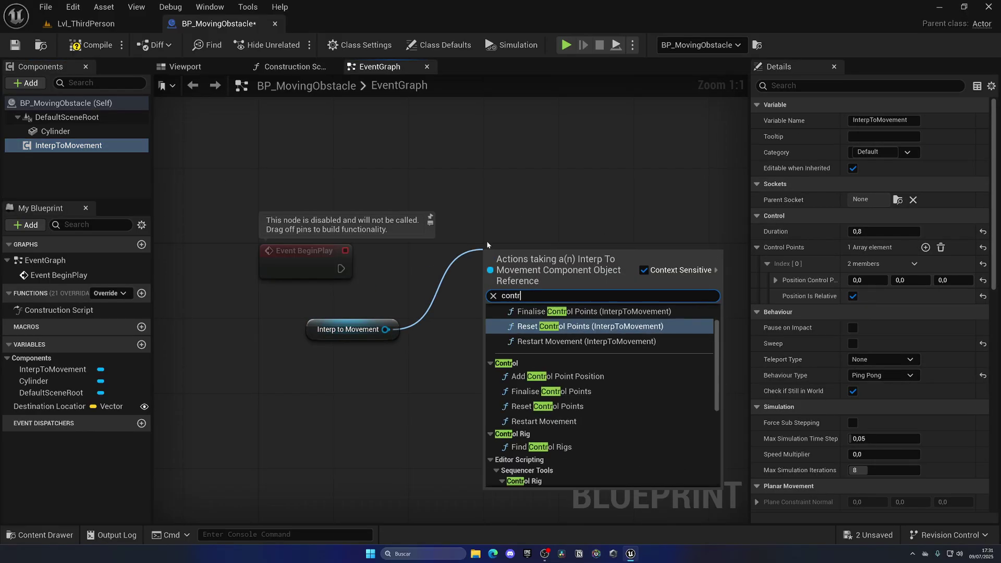
pyautogui.write('ol po')
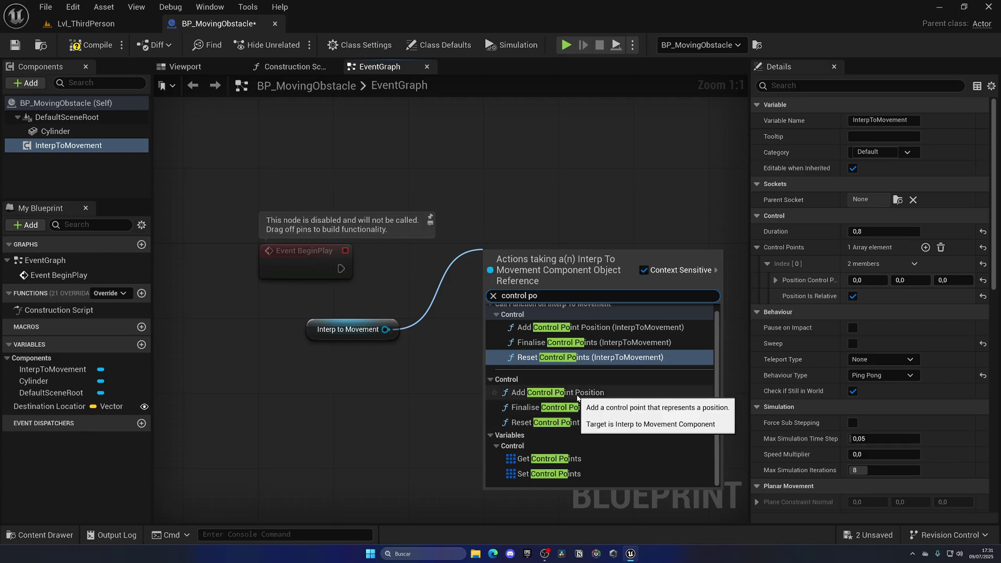
pyautogui.click(553, 393)
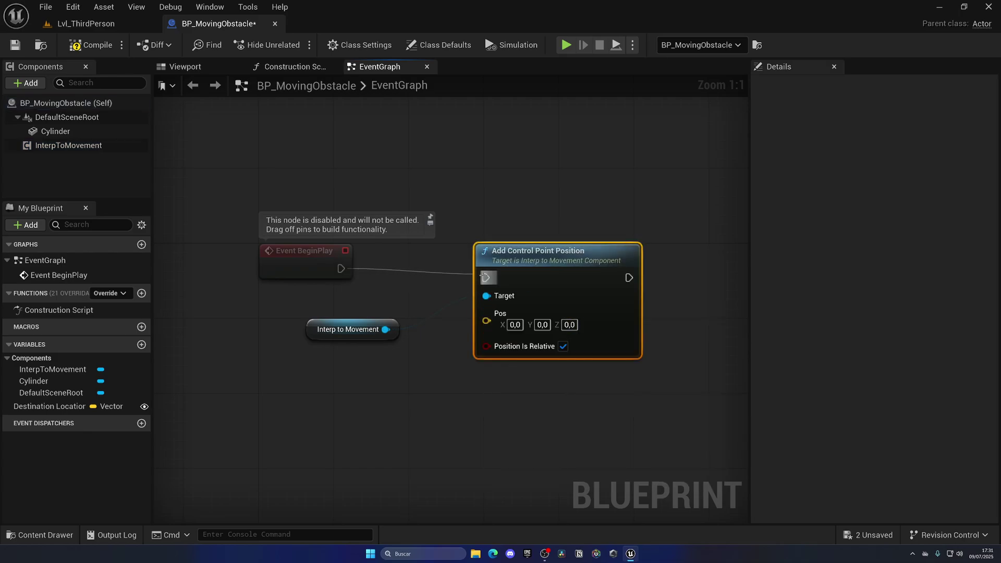
# Connect Event BeginPlay's execution output to Add Control Point Position and arrange the nodes neatly.
pyautogui.moveTo(513, 276); pyautogui.dragTo(522, 267)
pyautogui.moveTo(335, 272); pyautogui.dragTo(496, 269)
pyautogui.moveTo(451, 351); pyautogui.dragTo(501, 319, button='right')
pyautogui.moveTo(383, 304); pyautogui.dragTo(408, 283)
pyautogui.click(407, 324)
pyautogui.moveTo(407, 324); pyautogui.dragTo(389, 322, button='right')
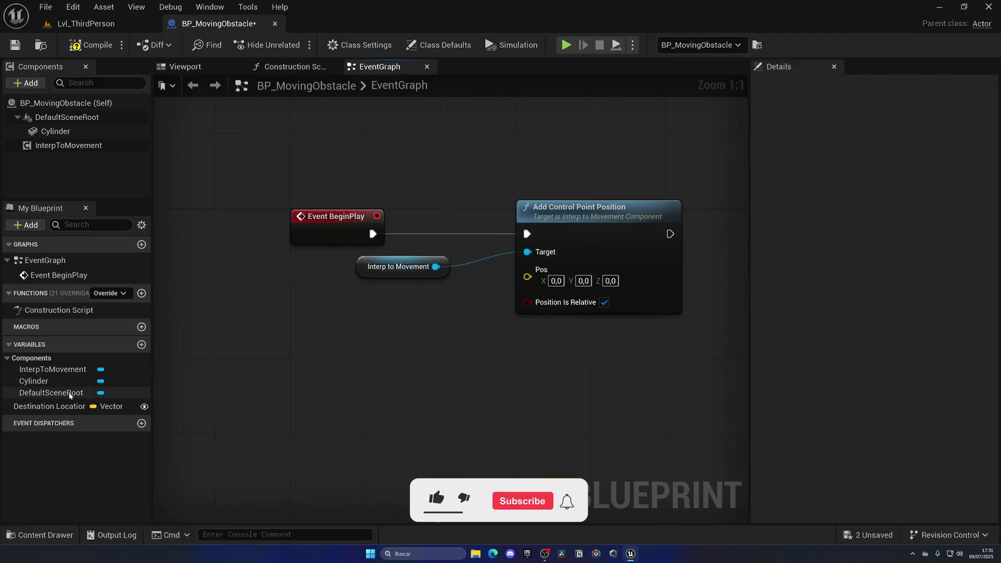
# Feed a Destination Location getter into the Pos input of Add Control Point Position and compile the Blueprint.
pyautogui.moveTo(62, 407); pyautogui.dragTo(346, 305)
pyautogui.click(404, 330)
pyautogui.moveTo(435, 313); pyautogui.dragTo(527, 270)
pyautogui.moveTo(367, 314); pyautogui.dragTo(367, 296)
pyautogui.click(555, 328)
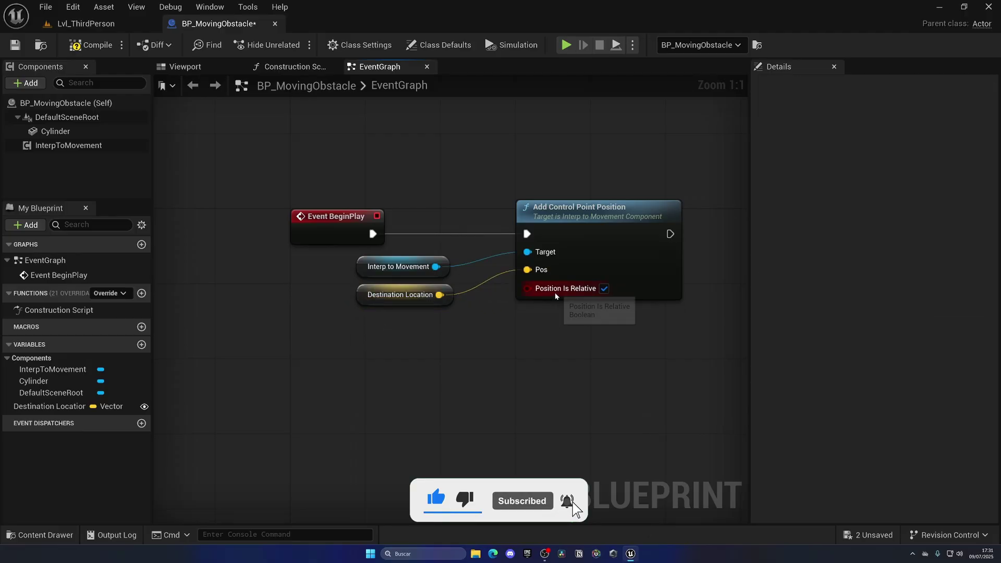
pyautogui.click(93, 47)
# Play-test Lvl_ThirdPerson to check how the obstacle moves towards its destination, and stop the session.
pyautogui.click(62, 407)
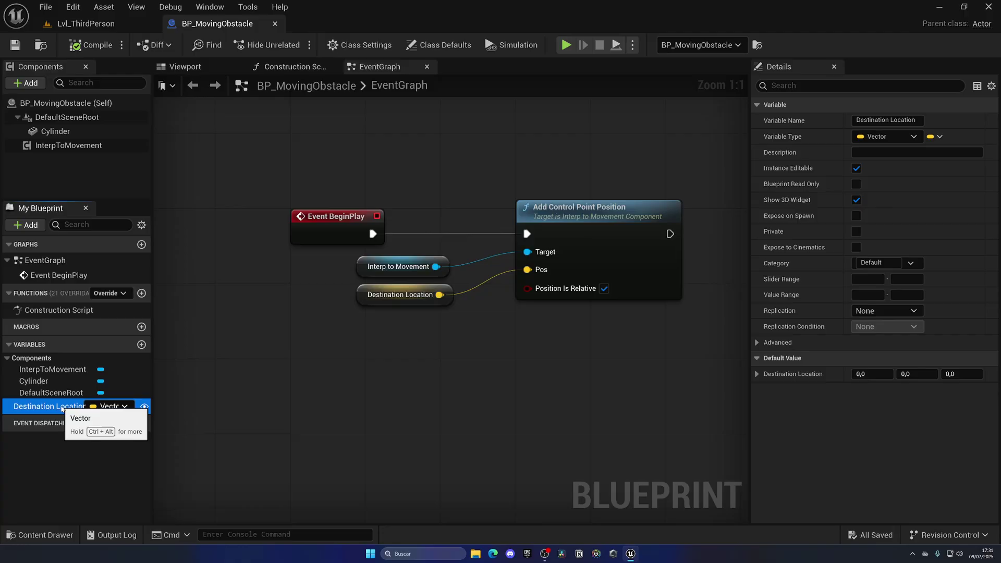
pyautogui.click(86, 24)
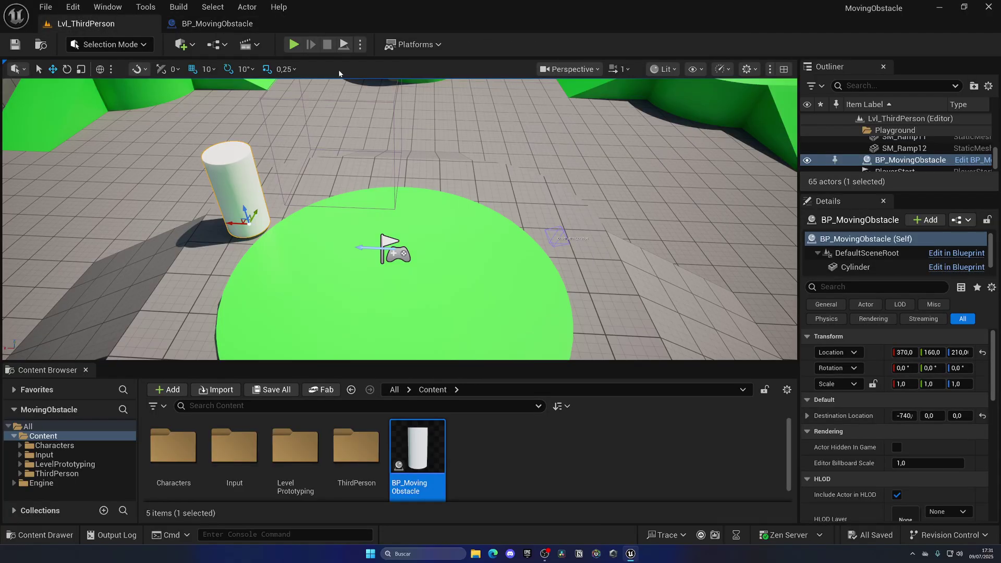
pyautogui.click(294, 44)
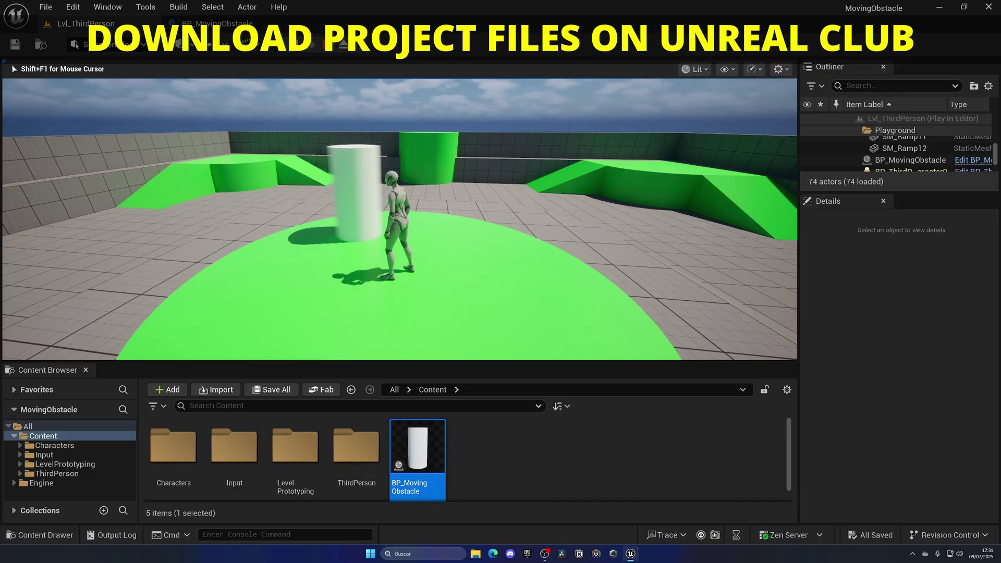
pyautogui.press('Escape')
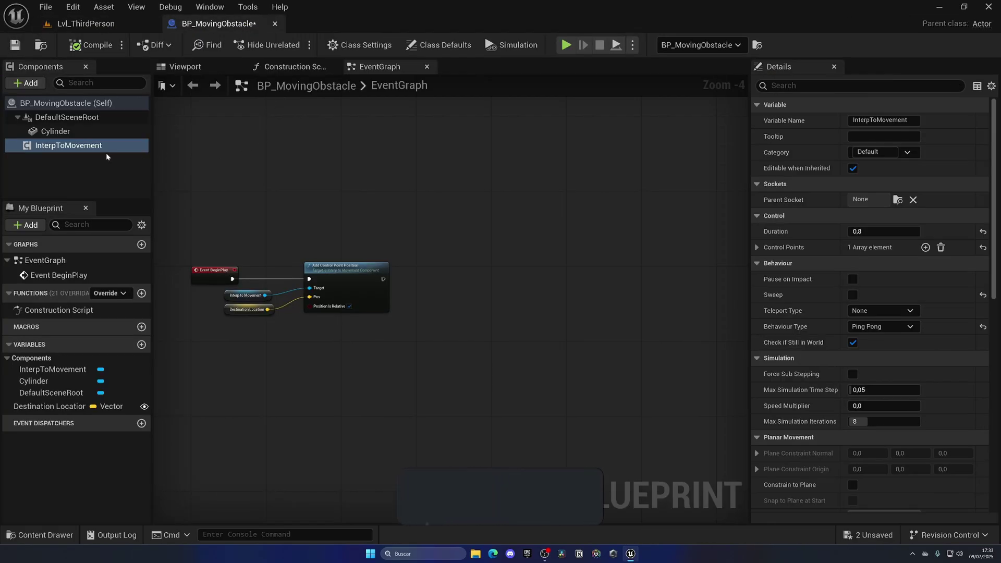
# Set the InterpToMovement component's Duration to 3 and play-test the obstacle's speed in Lvl_ThirdPerson.
pyautogui.click(106, 156)
pyautogui.click(84, 149)
pyautogui.click(983, 231)
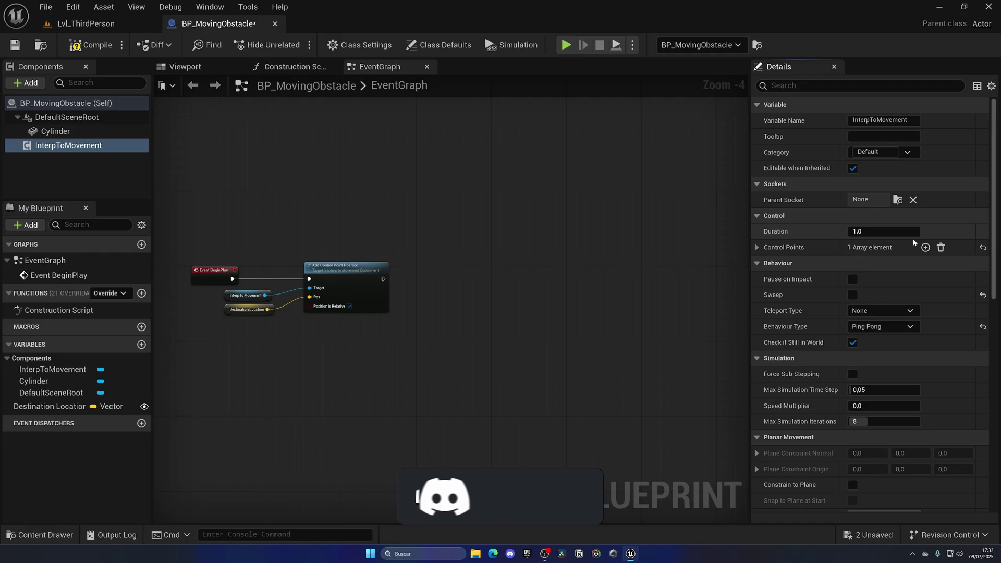
pyautogui.click(906, 235)
pyautogui.write('3')
pyautogui.press('Return')
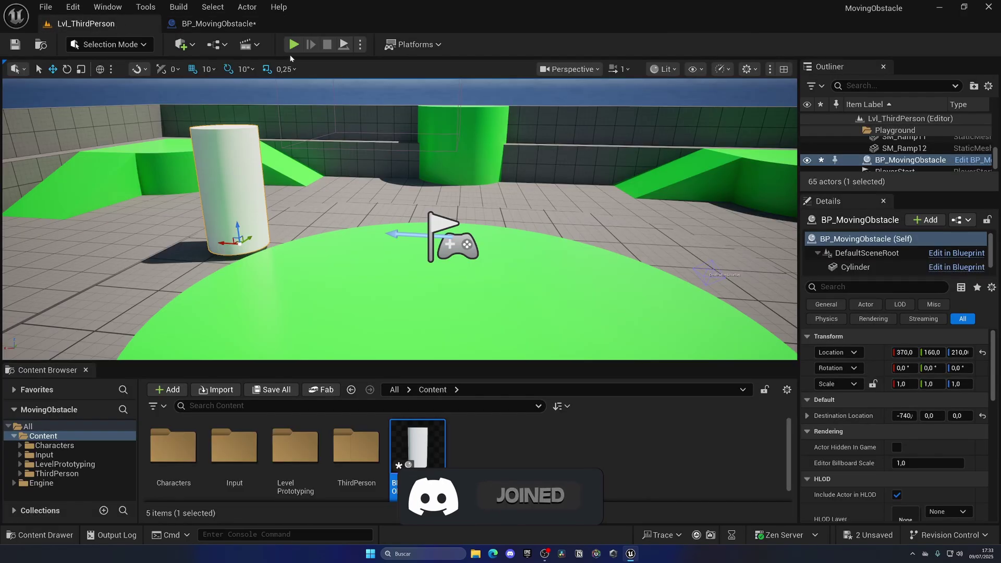
pyautogui.hotkey('alt', 'p')
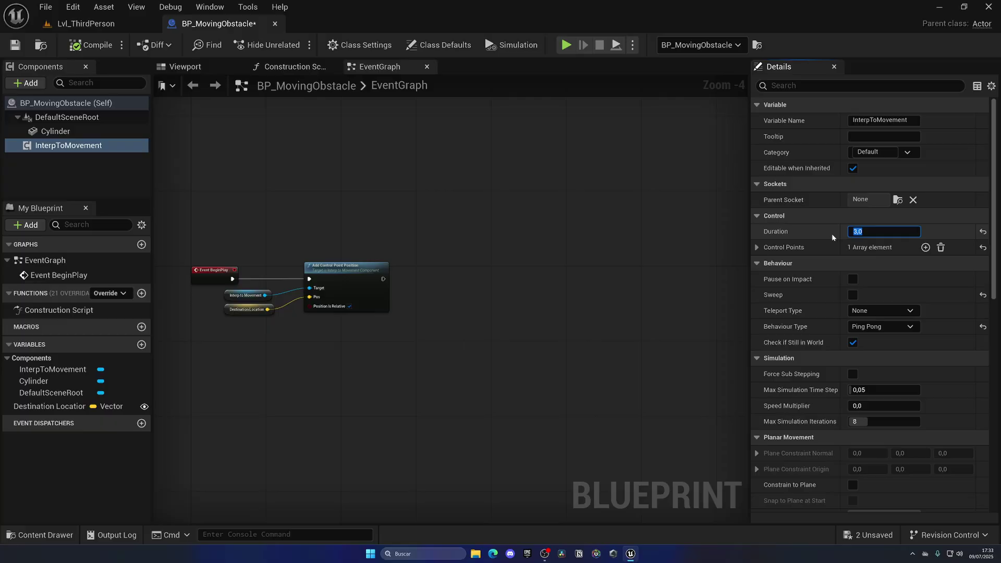
# Set the InterpToMovement component's Duration to 1.5, compile, and play-test the level by running the character around the obstacle.
pyautogui.click(93, 45)
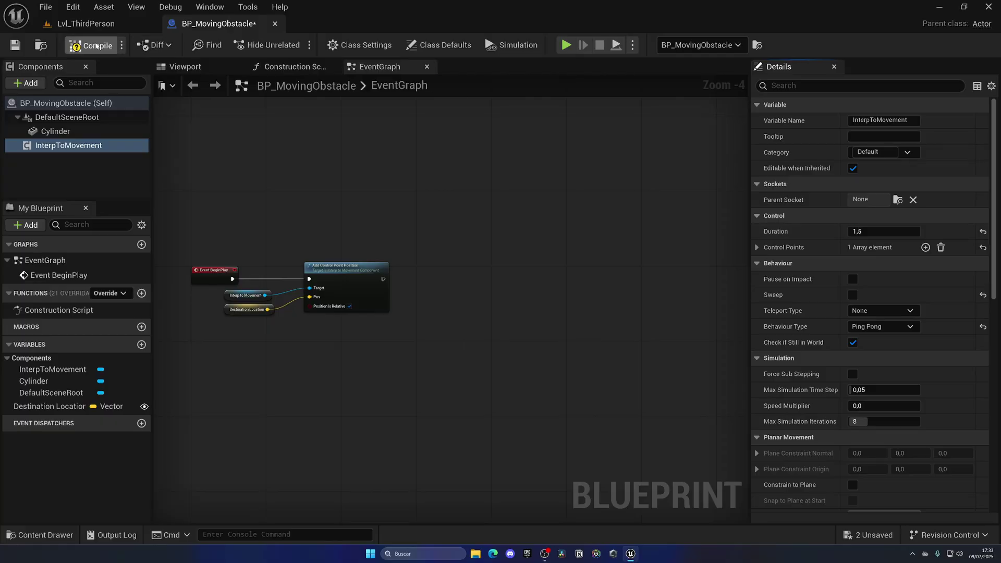
pyautogui.click(89, 24)
pyautogui.click(289, 46)
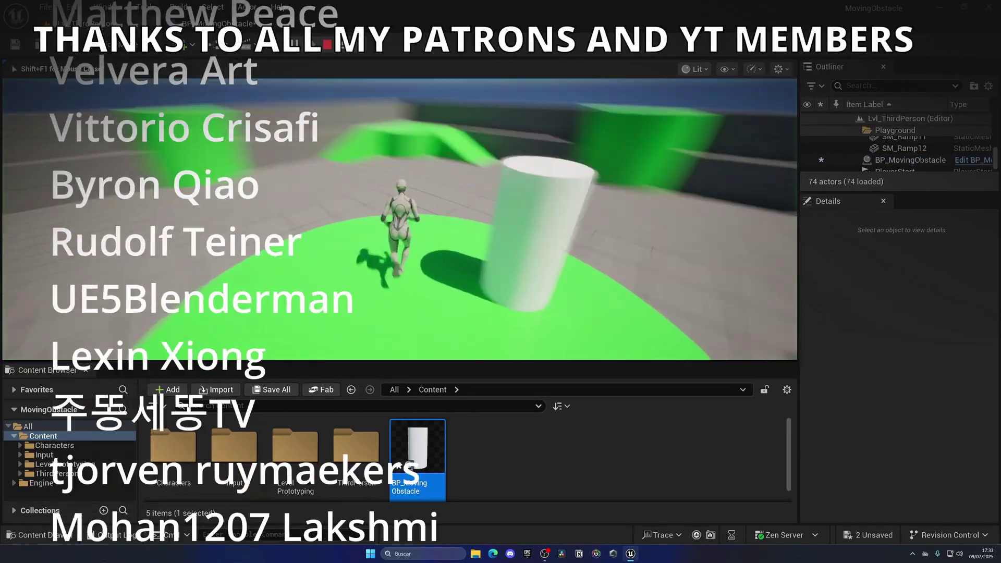
pyautogui.press('w')
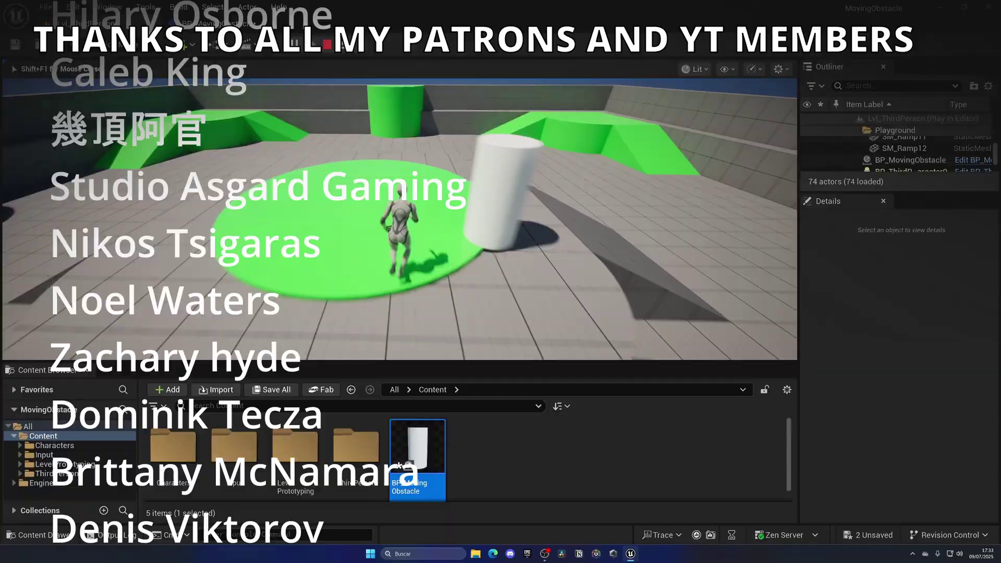
pyautogui.press('w')
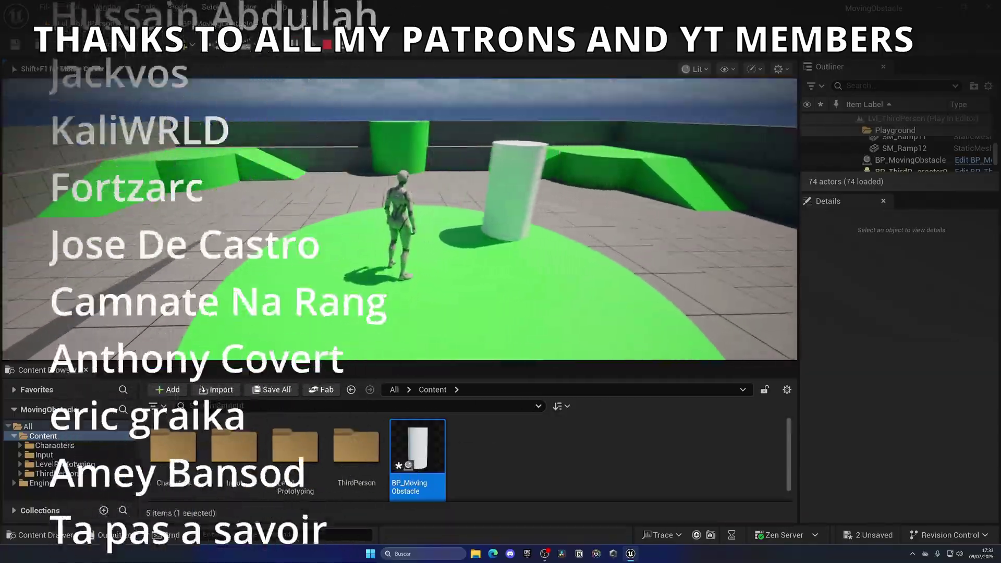